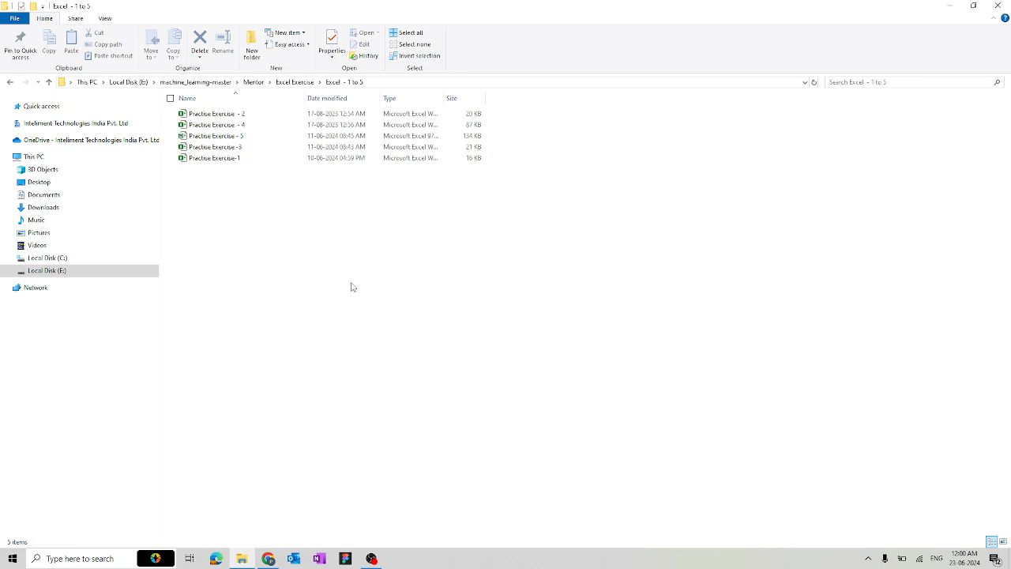
# Open the Practise Exercise-1 workbook in Excel from the Excel - 1 to 5 folder
pyautogui.click(226, 162)
pyautogui.doubleClick(227, 162)
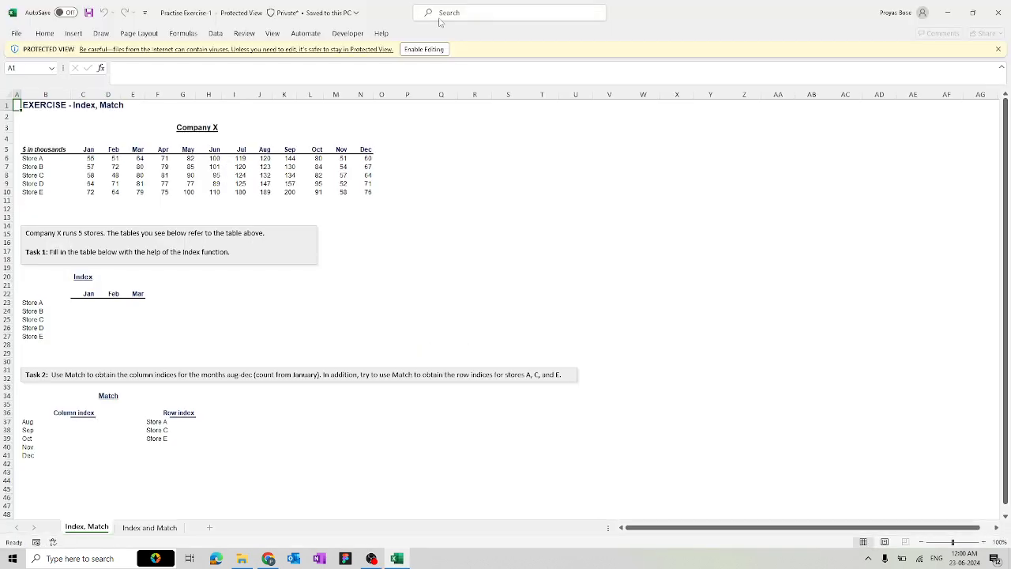
# Enable editing on Practise Exercise-1 from the Protected View bar
pyautogui.click(429, 49)
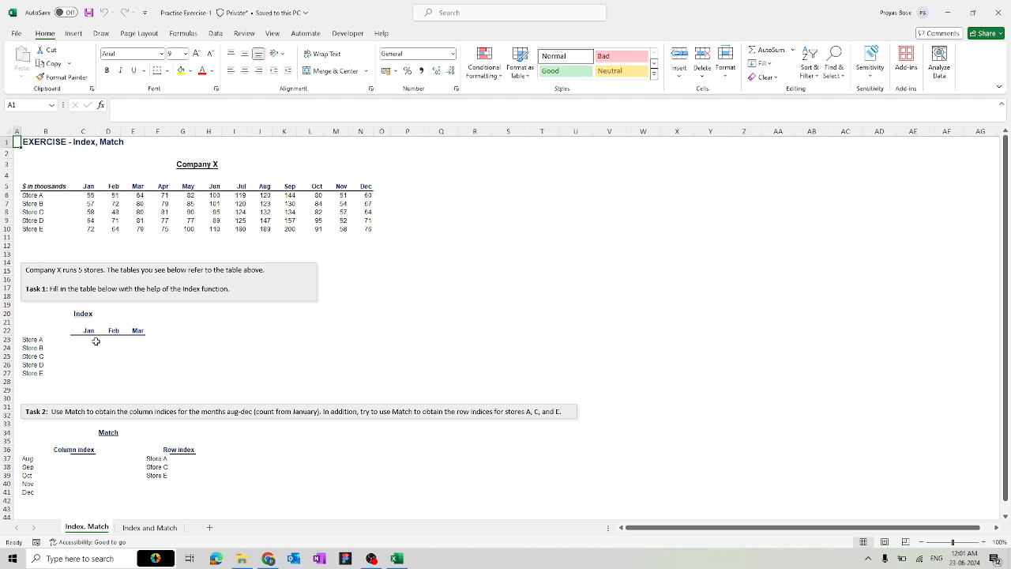
# Enter =INDEX(C6:N10,1,1) in C23 so Store A's January shows 55
pyautogui.click(94, 340)
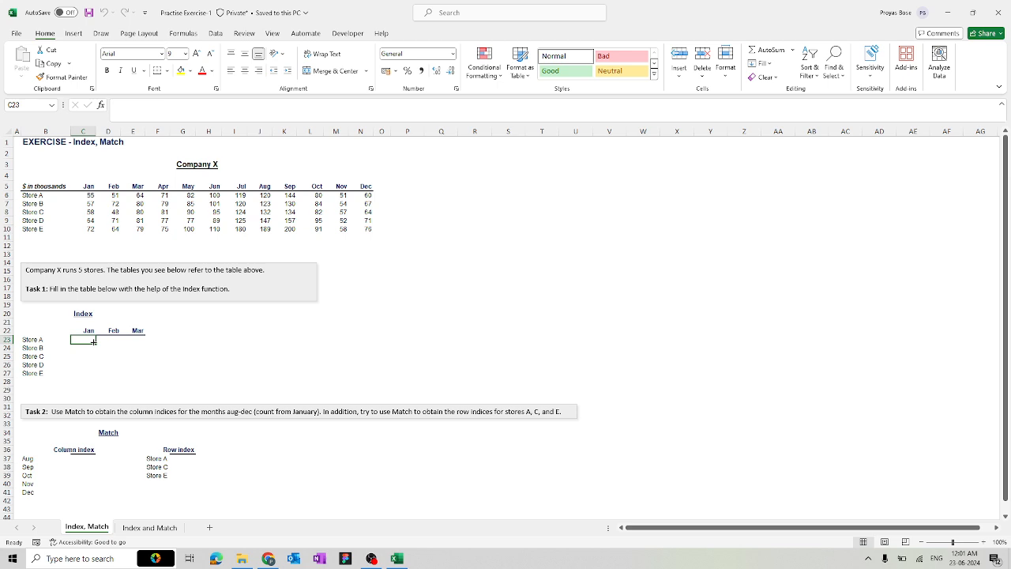
pyautogui.write('=')
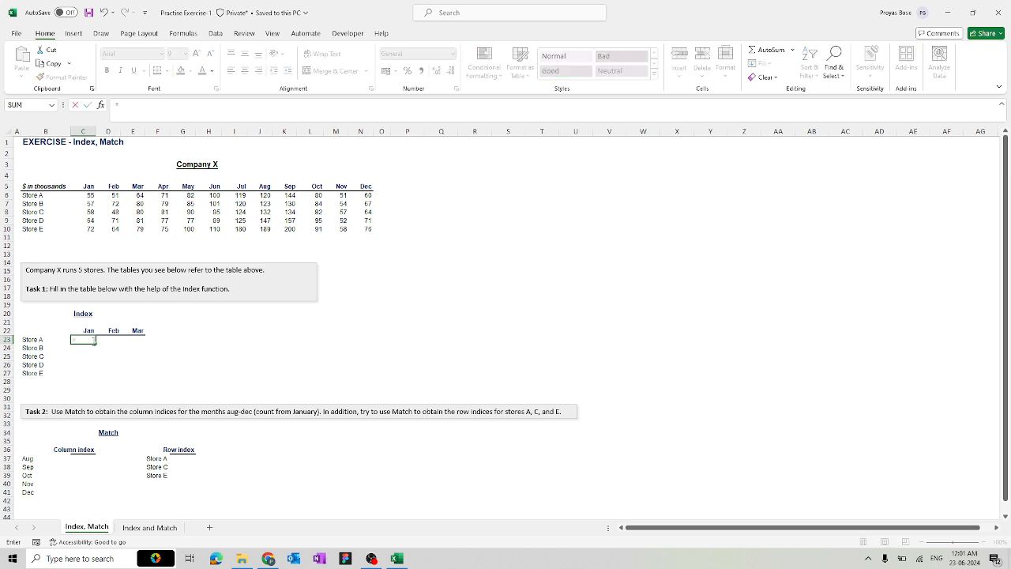
pyautogui.write('index')
pyautogui.press('Tab')
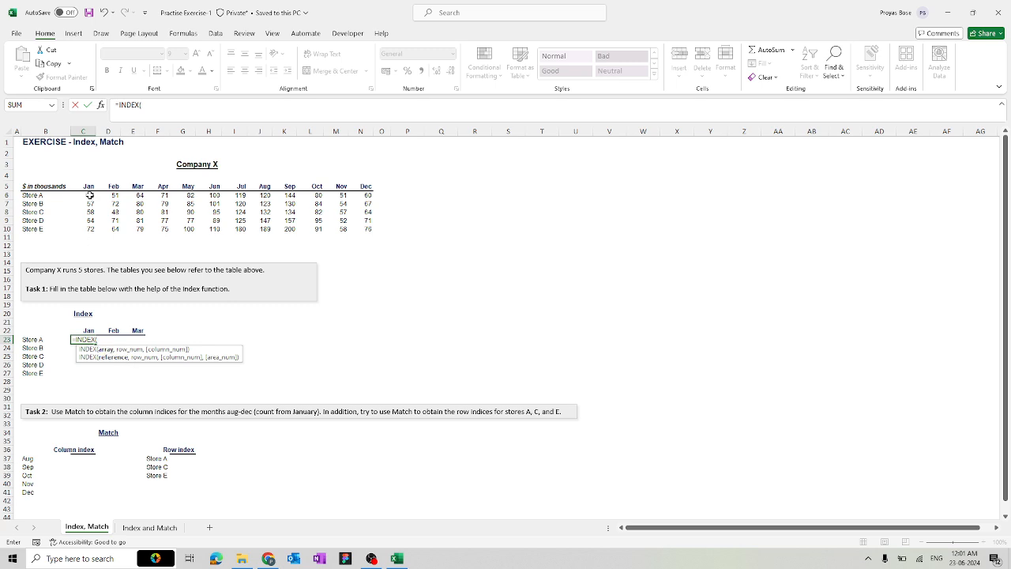
pyautogui.moveTo(90, 195); pyautogui.dragTo(360, 228)
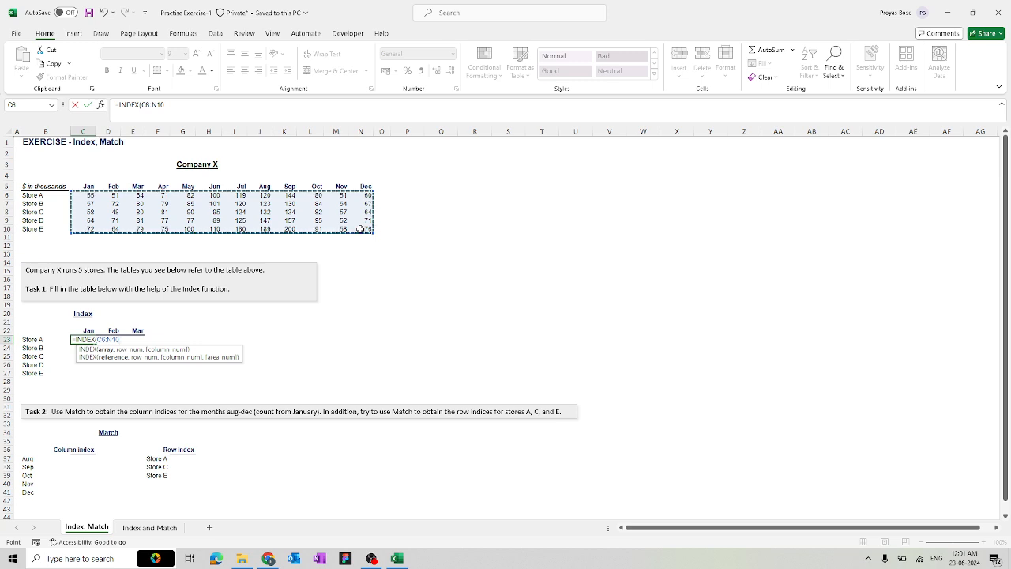
pyautogui.write(',1')
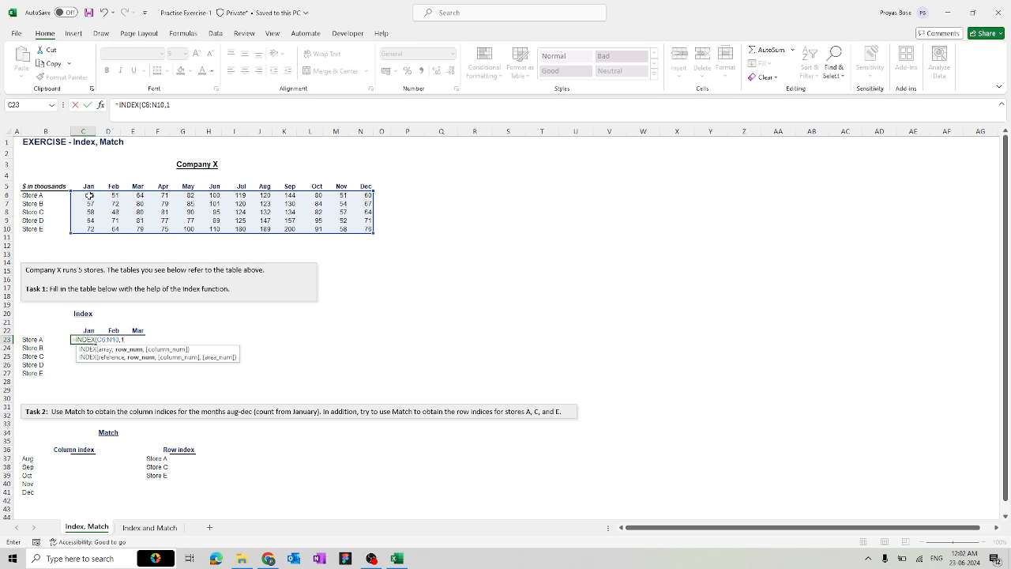
pyautogui.write(',1')
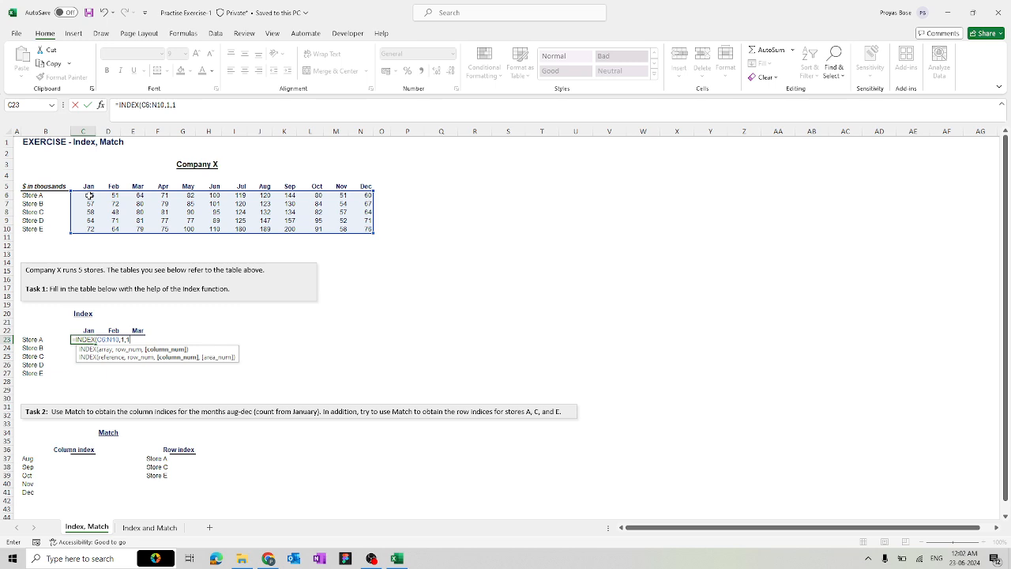
pyautogui.press('Return')
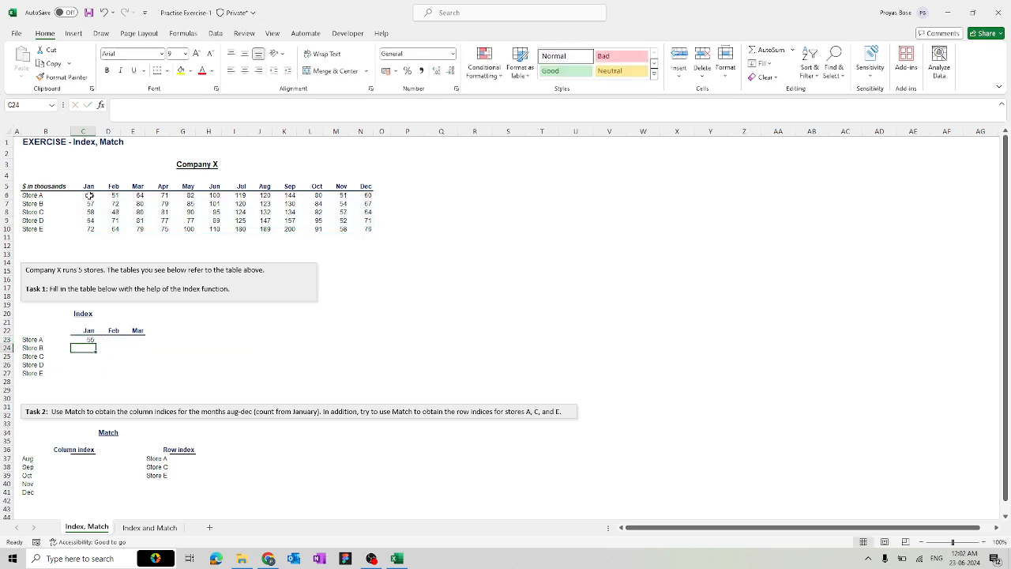
# Copy C23's formula down to C27 to fill Jan for Stores A–E
pyautogui.click(88, 331)
pyautogui.click(88, 340)
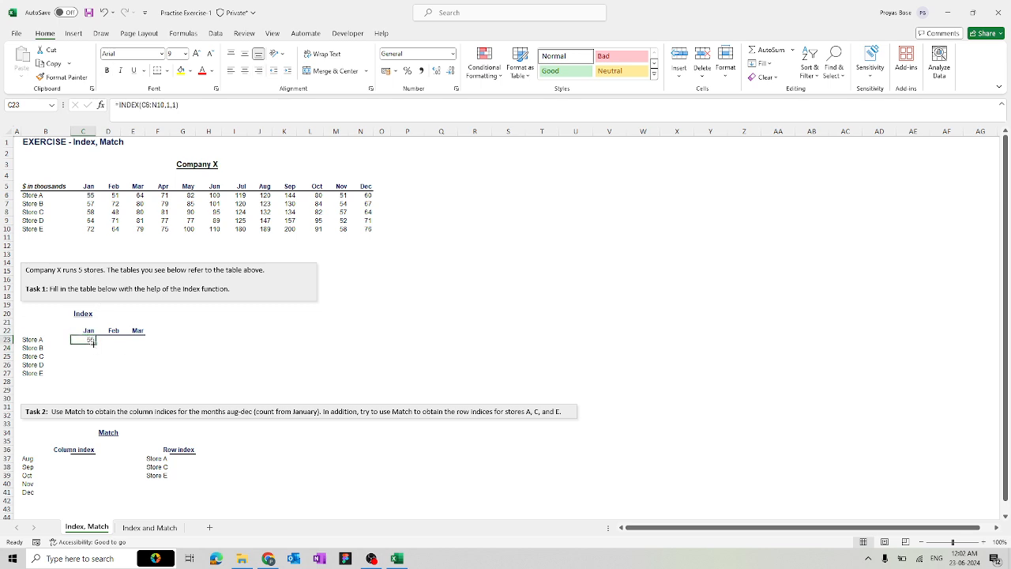
pyautogui.moveTo(96, 347); pyautogui.dragTo(94, 377)
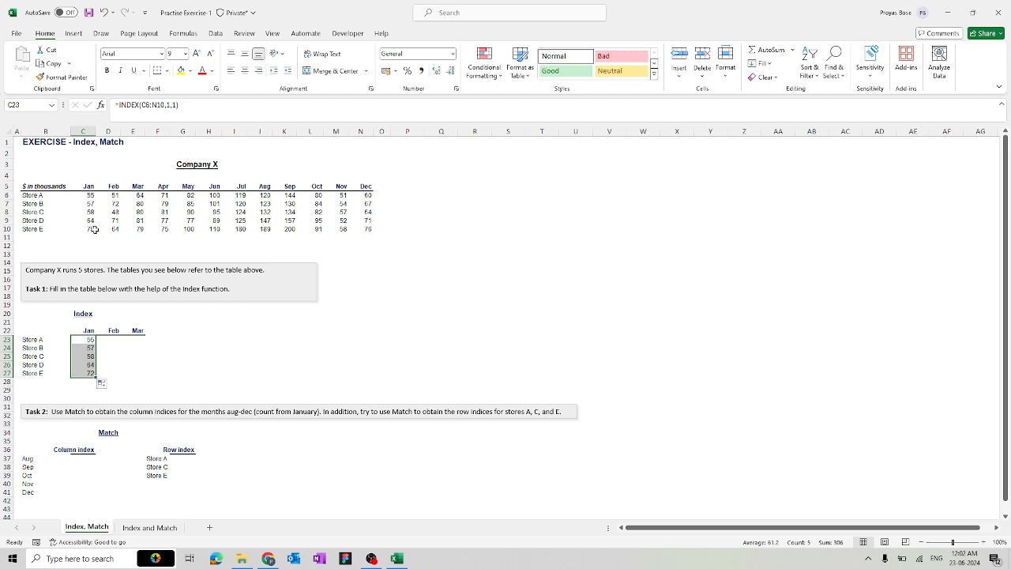
pyautogui.click(80, 348)
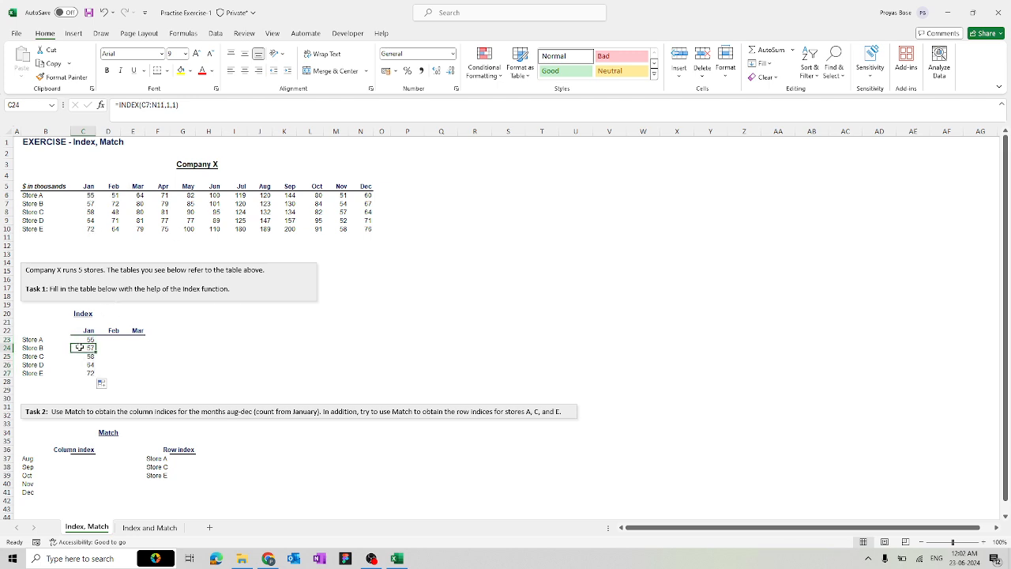
pyautogui.press('Down')
pyautogui.press('Down')
pyautogui.press('Down')
pyautogui.press('Down')
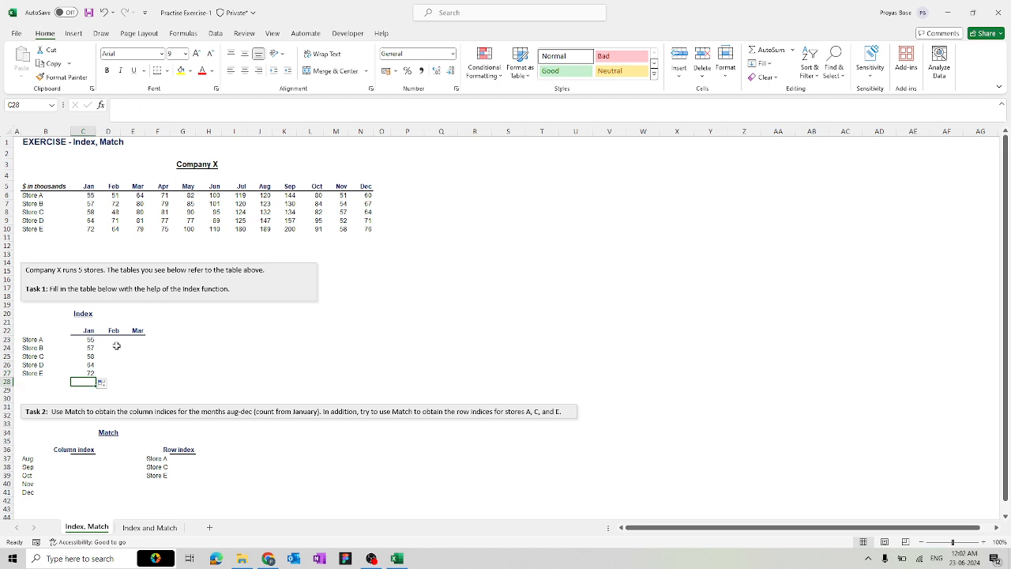
# Fill the formula across columns D and E for Feb and Mar for all stores
pyautogui.click(117, 347)
pyautogui.click(115, 339)
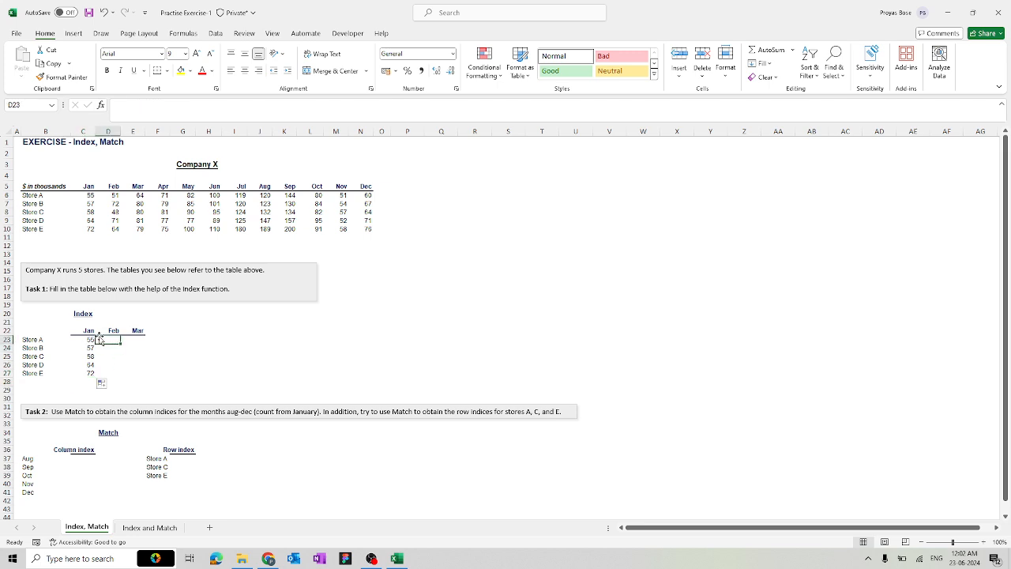
pyautogui.click(92, 340)
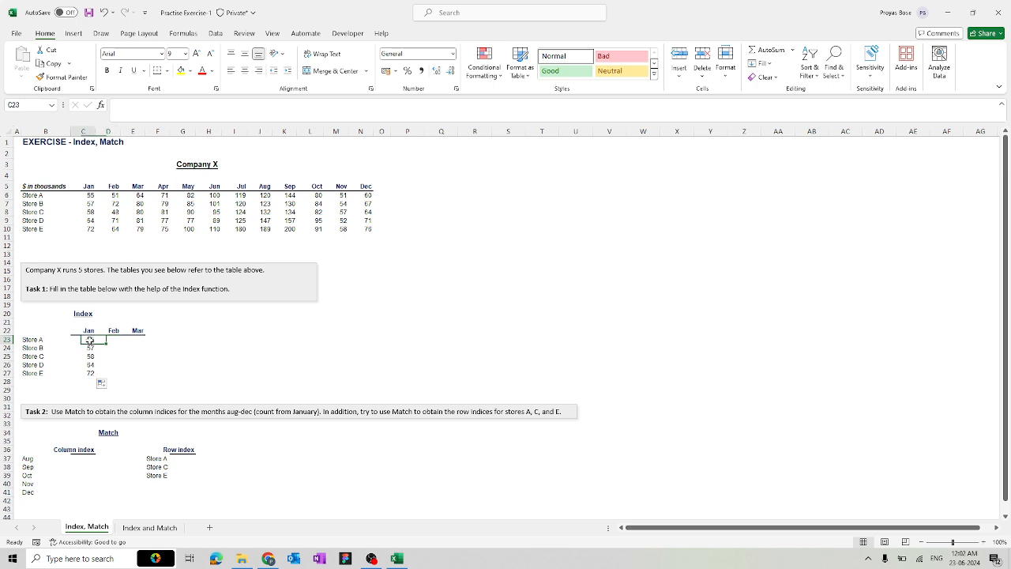
pyautogui.moveTo(116, 345); pyautogui.dragTo(119, 345)
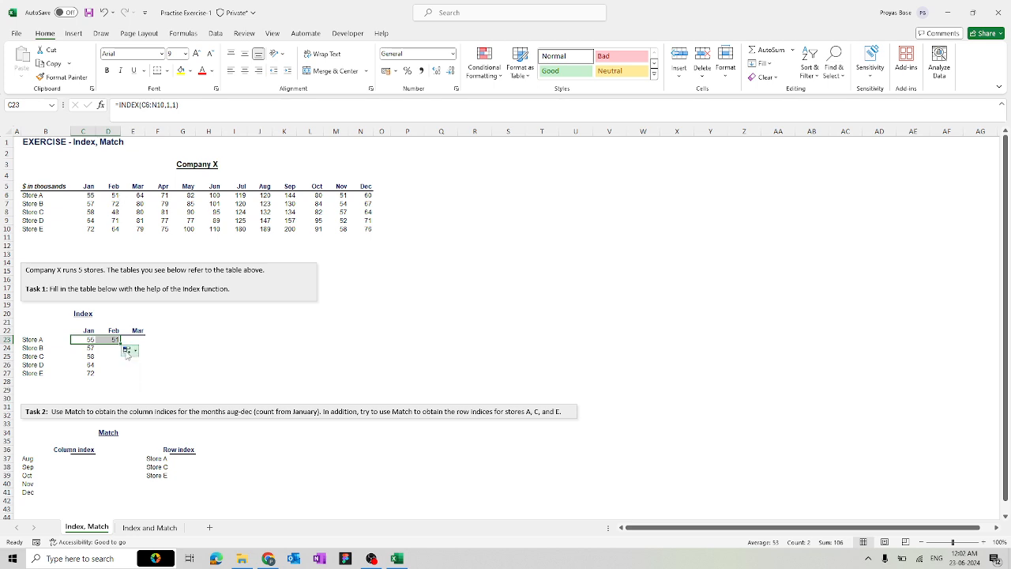
pyautogui.moveTo(120, 345); pyautogui.dragTo(153, 377)
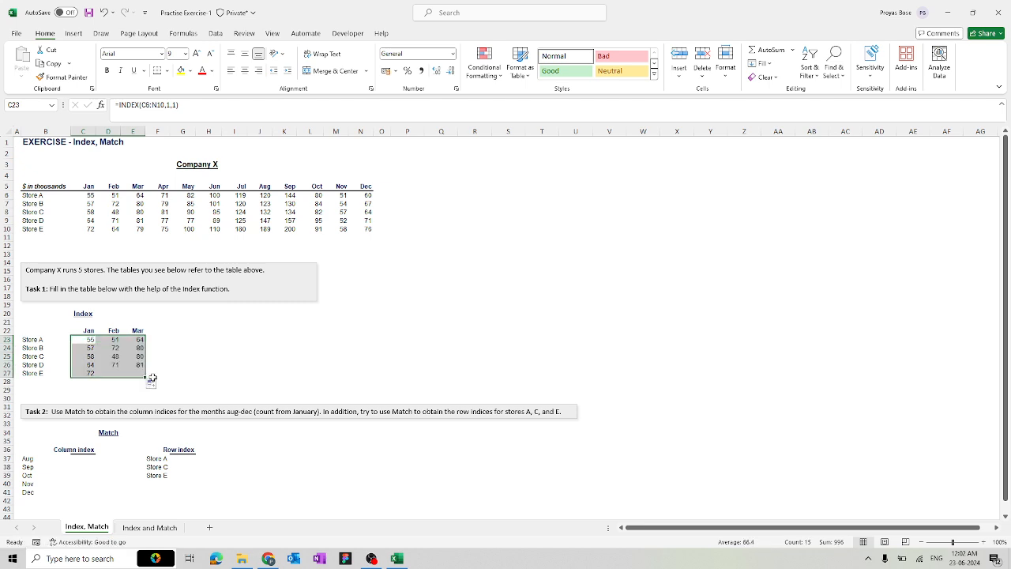
pyautogui.click(205, 344)
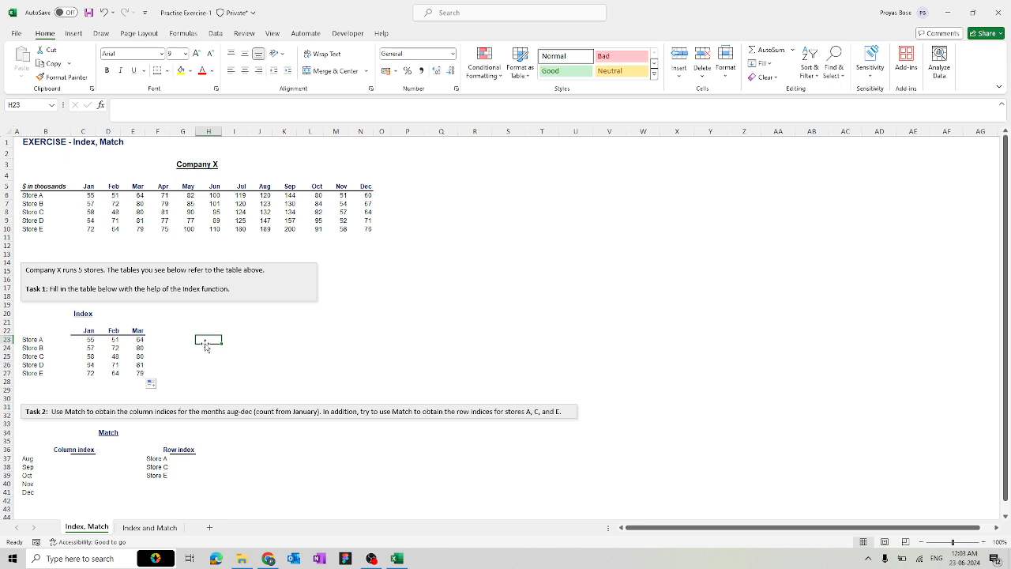
pyautogui.click(142, 341)
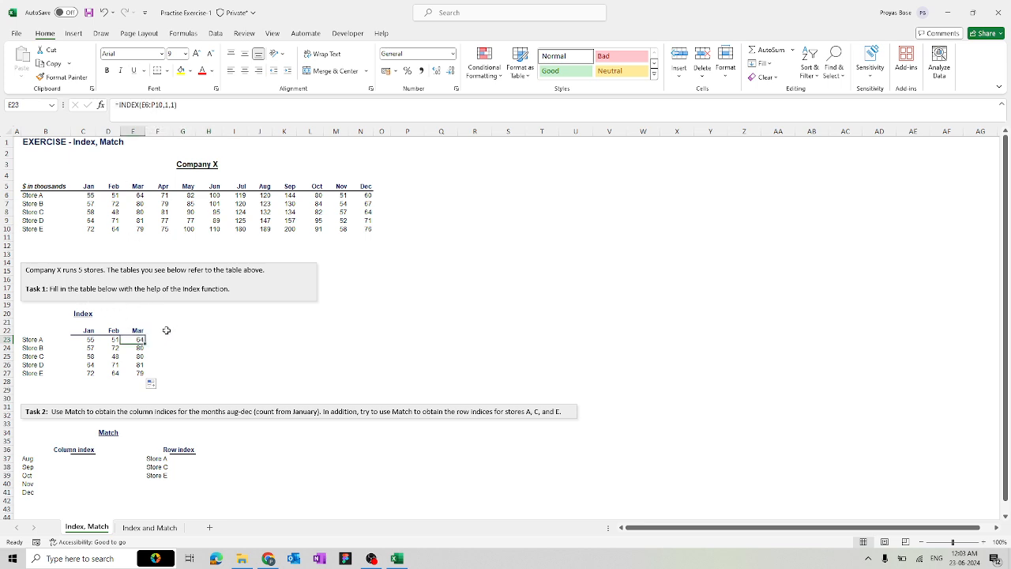
# Select C37, the Aug cell in the Column index table
pyautogui.click(188, 367)
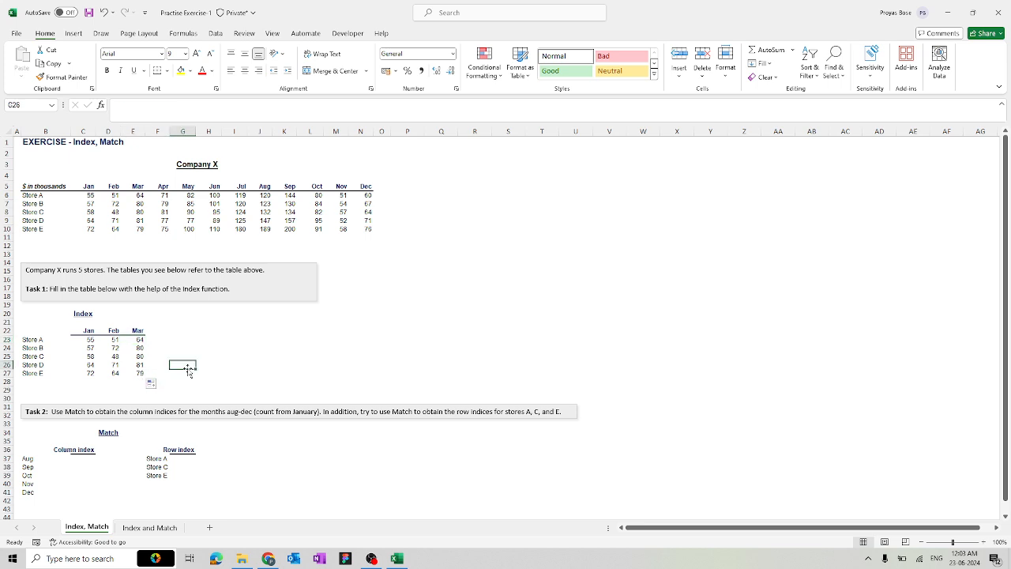
pyautogui.scroll(-6, 187, 368)
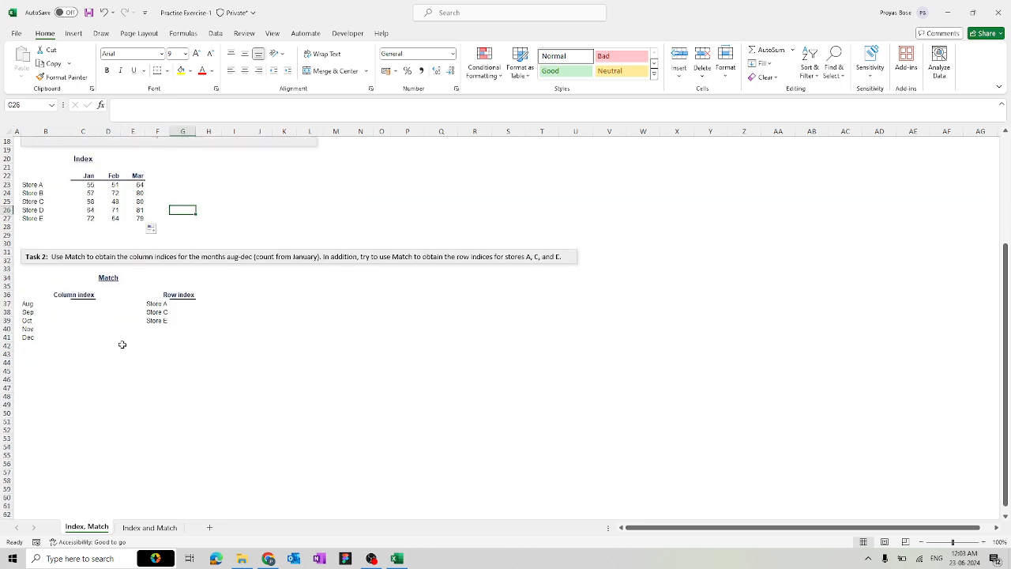
pyautogui.click(73, 304)
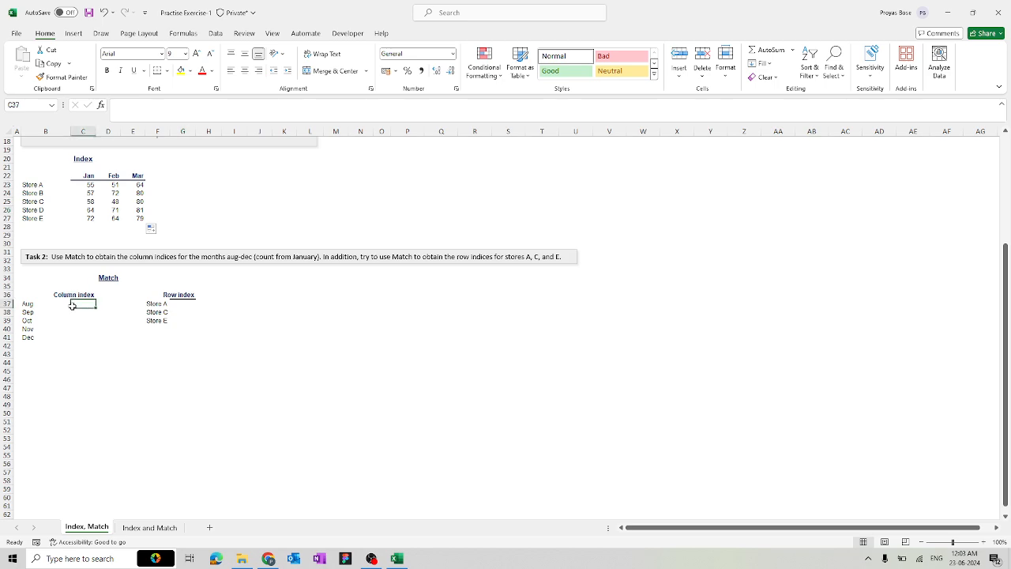
pyautogui.scroll(3, 72, 306)
pyautogui.scroll(3, 72, 306)
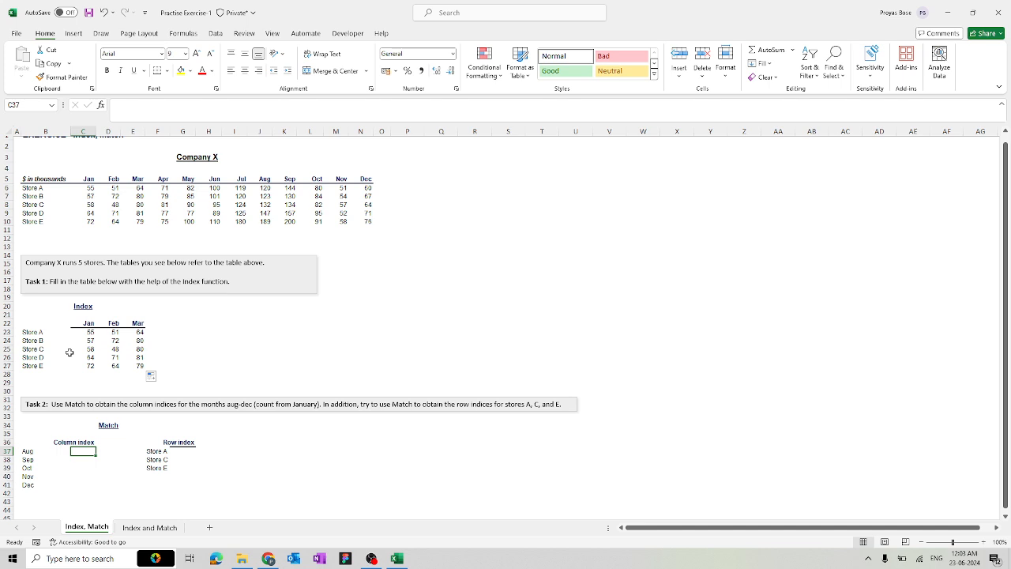
# Enter =MATCH(B37,C5:N5,0) in C37 to get 8, then copy it down to C41
pyautogui.write('=ma')
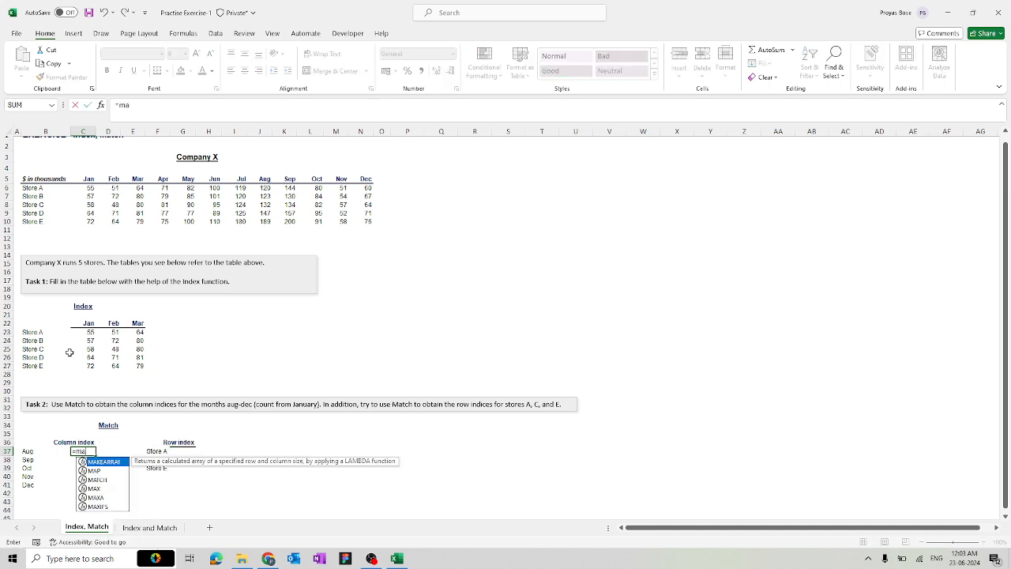
pyautogui.press('Down')
pyautogui.press('Down')
pyautogui.press('Tab')
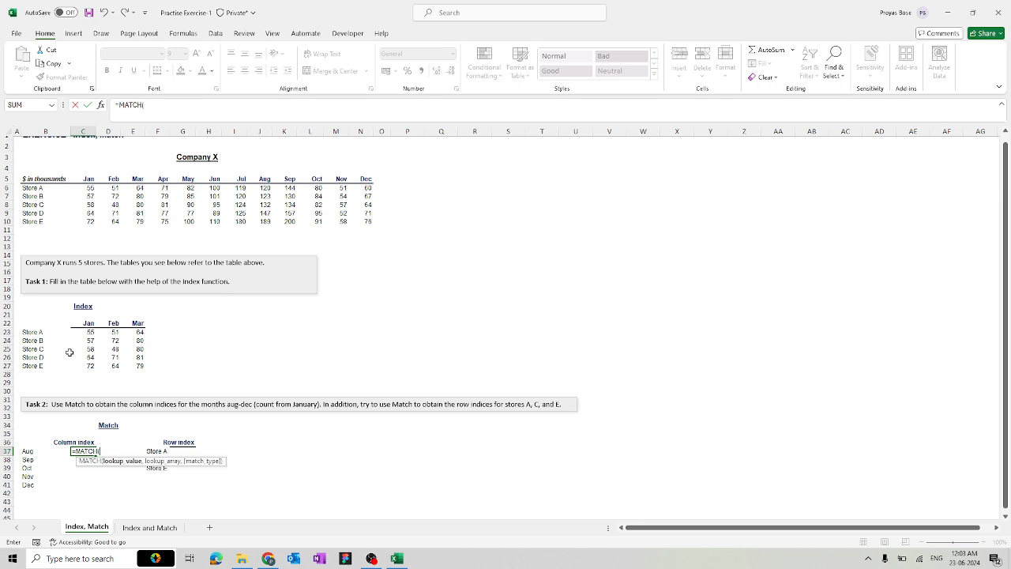
pyautogui.click(26, 453)
pyautogui.write(',')
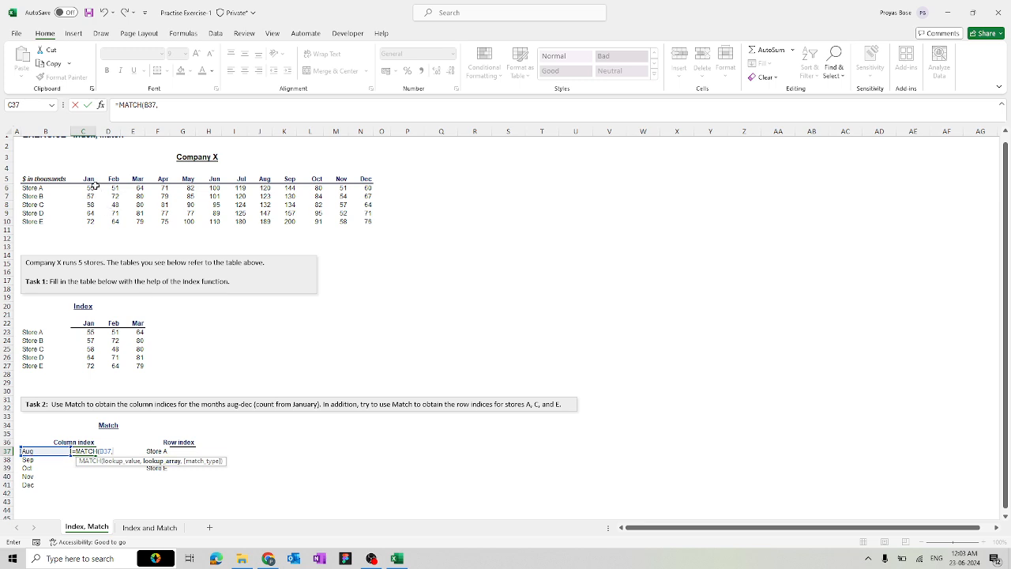
pyautogui.moveTo(90, 180); pyautogui.dragTo(175, 188)
pyautogui.moveTo(286, 174); pyautogui.dragTo(356, 178)
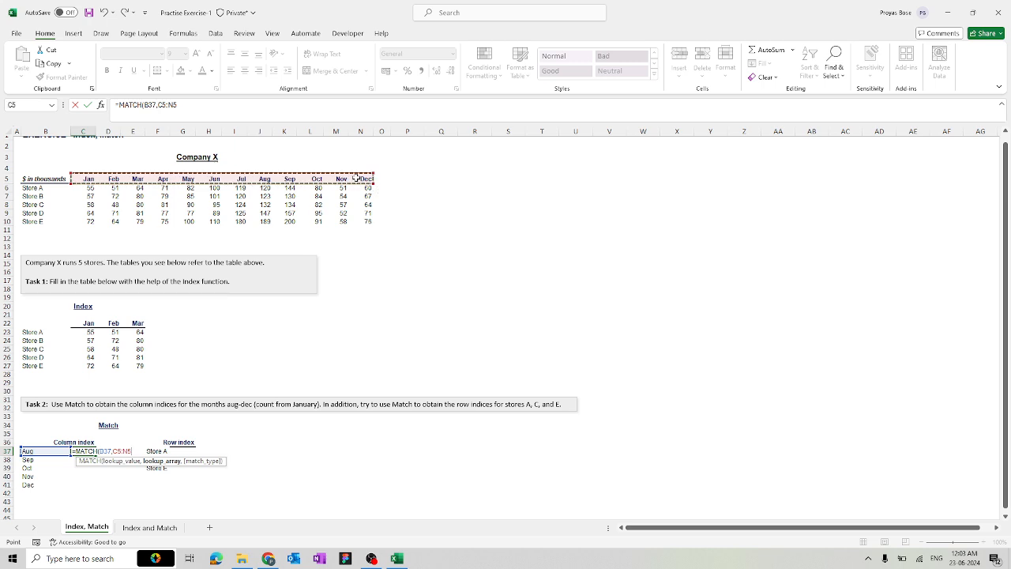
pyautogui.write(',')
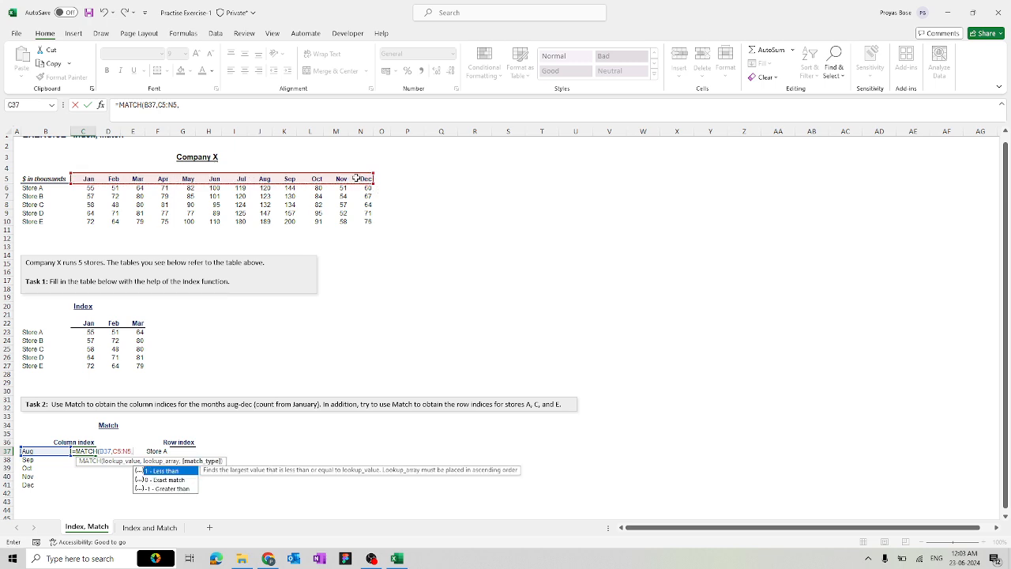
pyautogui.write('0)')
pyautogui.press('Return')
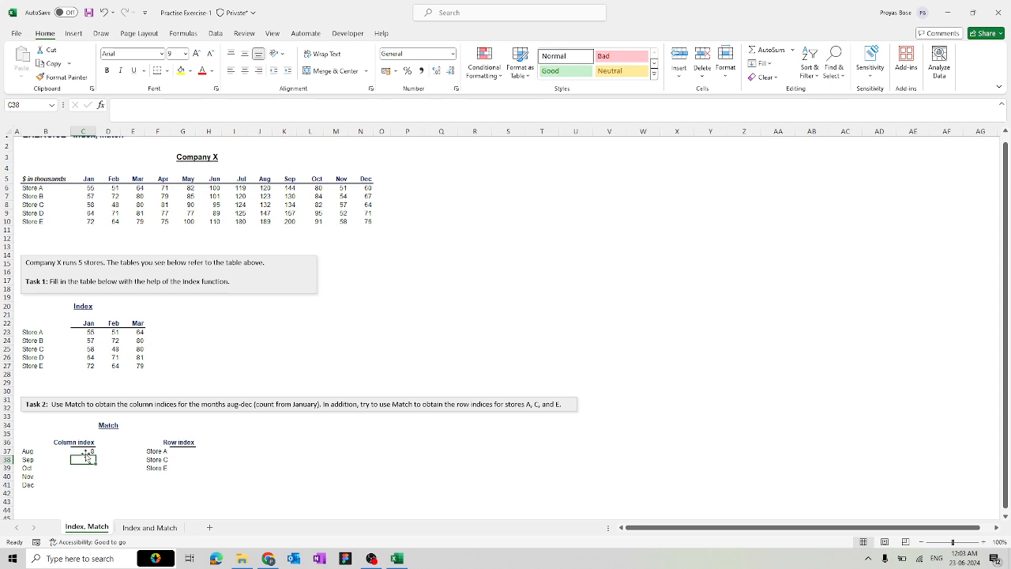
pyautogui.click(85, 451)
pyautogui.moveTo(96, 455); pyautogui.dragTo(94, 486)
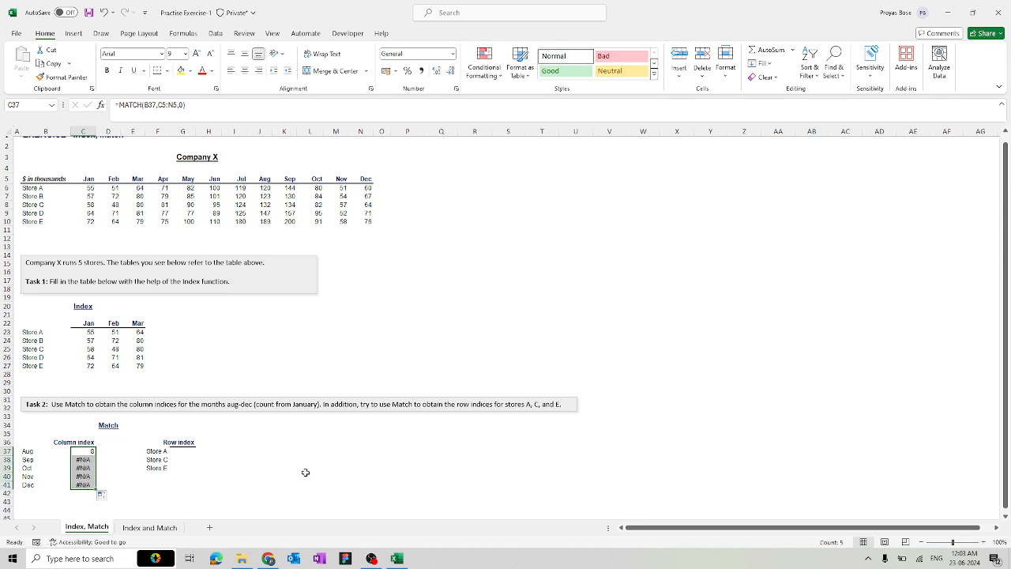
# Change C37's lookup range to the absolute $C$5:$N$5
pyautogui.click(93, 452)
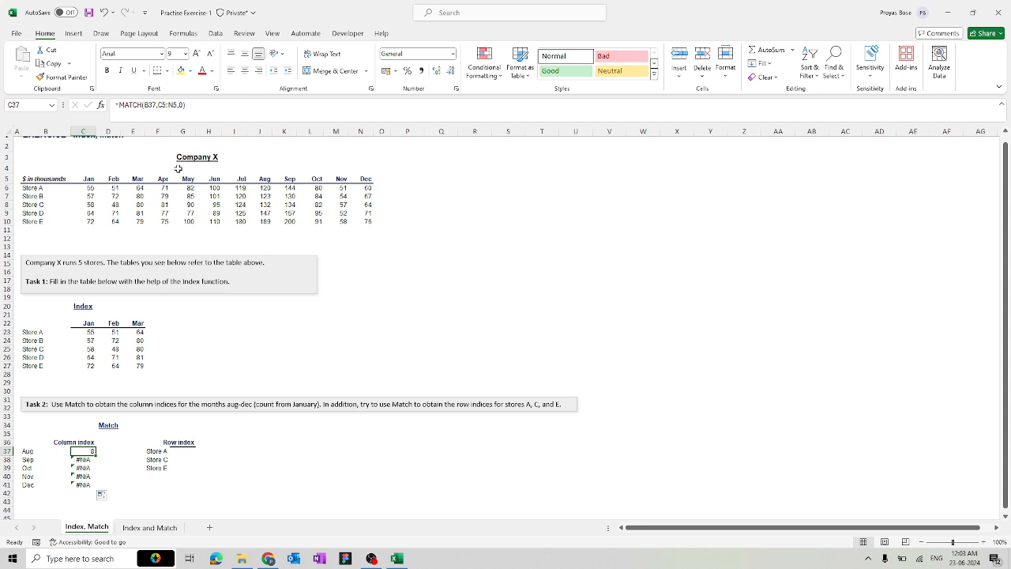
pyautogui.doubleClick(84, 451)
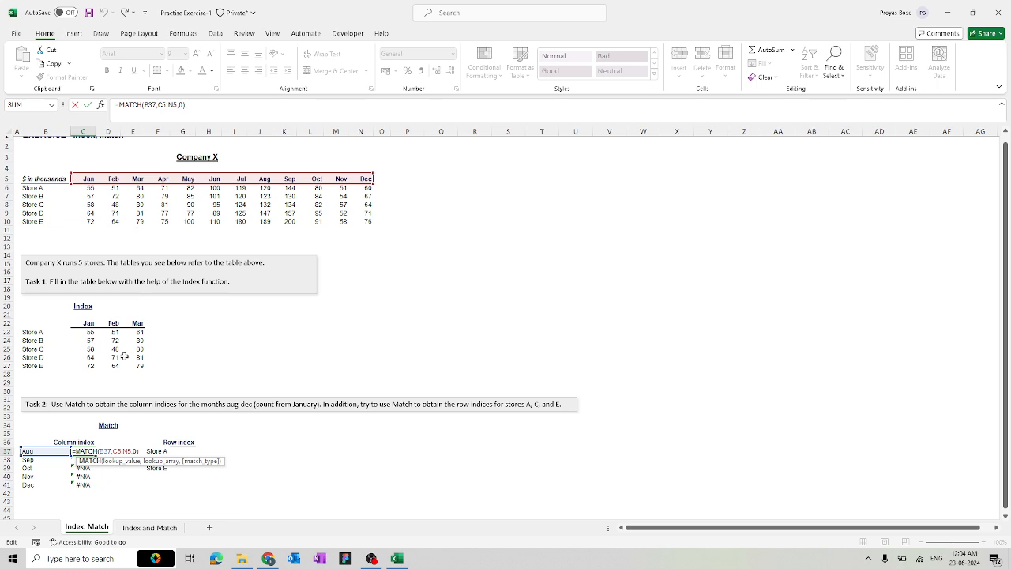
pyautogui.click(121, 451)
pyautogui.press('F4')
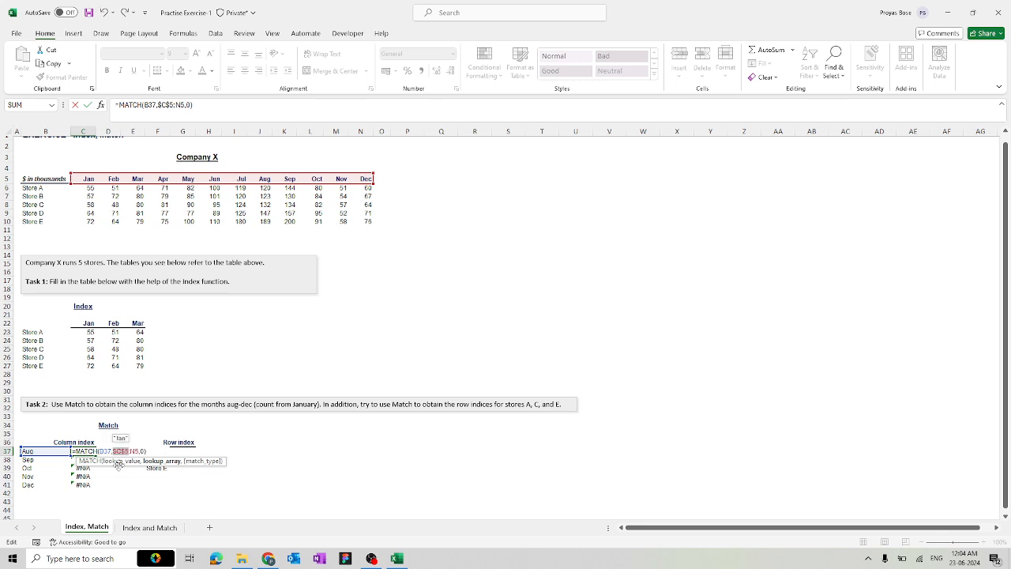
pyautogui.press('Right')
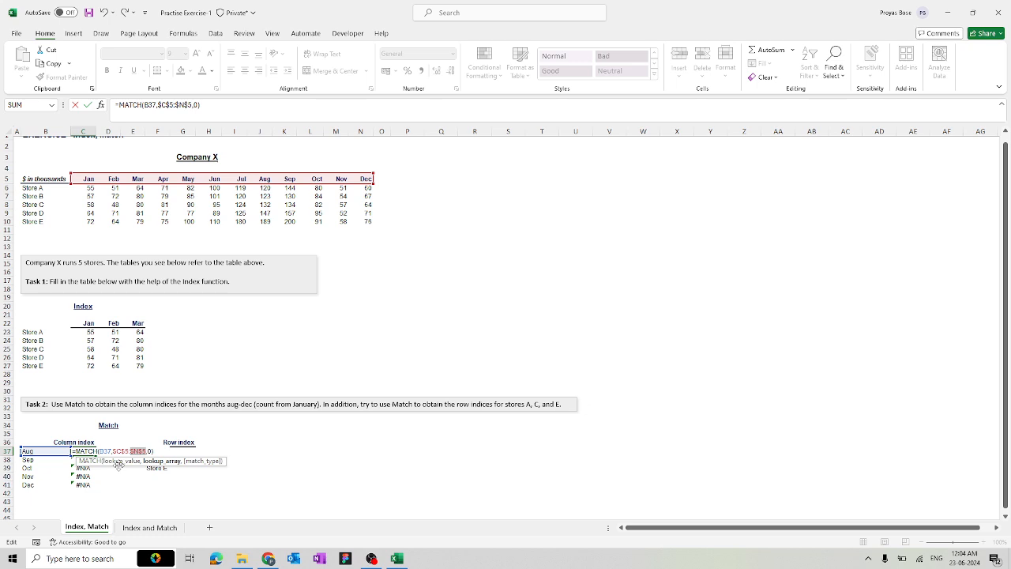
pyautogui.press('Right')
pyautogui.press('Right')
pyautogui.press('F4')
pyautogui.press('Return')
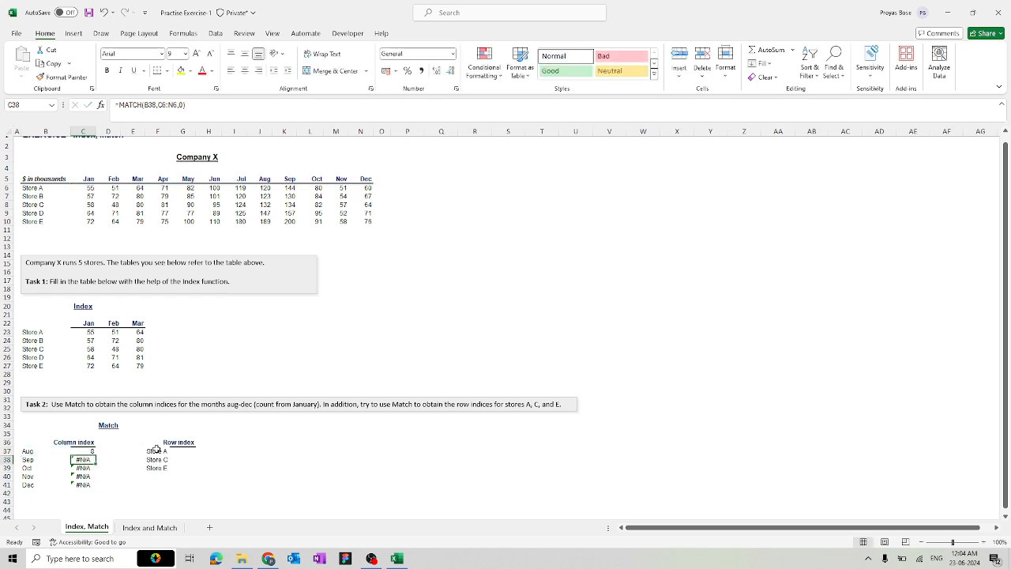
# Fill the corrected formula down to C41 so Aug–Dec read 8 through 12
pyautogui.click(85, 450)
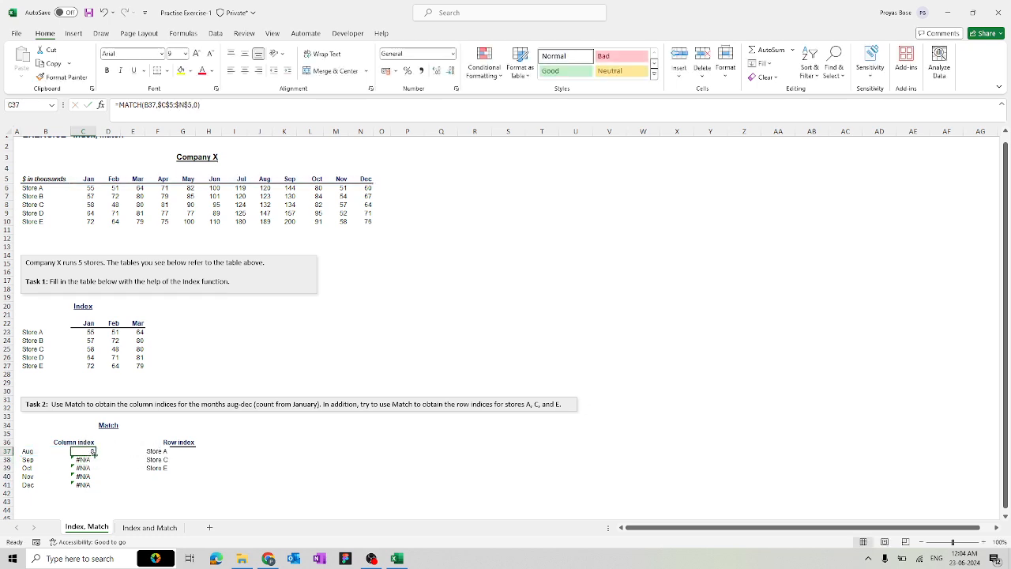
pyautogui.moveTo(96, 454); pyautogui.dragTo(98, 488)
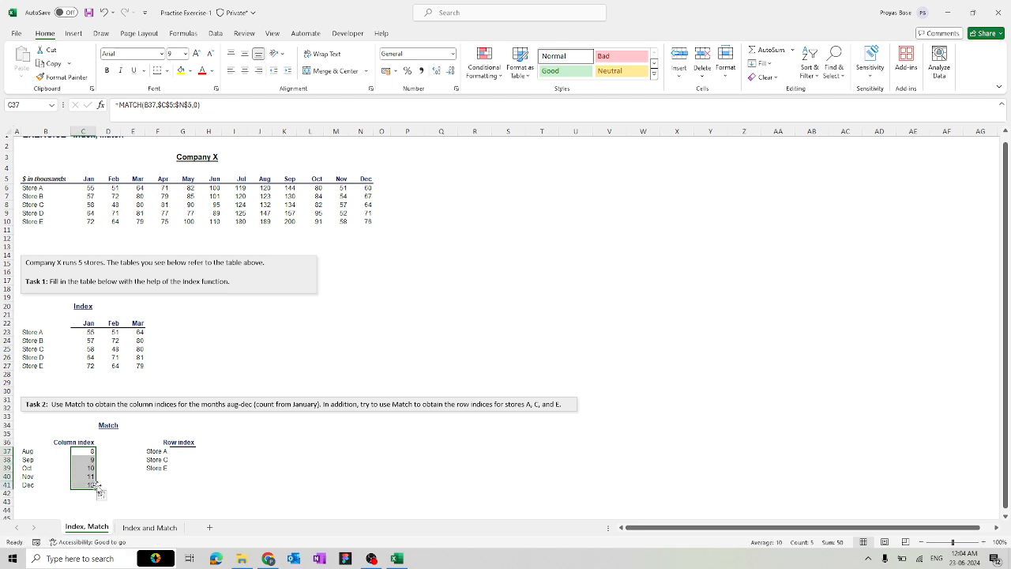
pyautogui.click(321, 484)
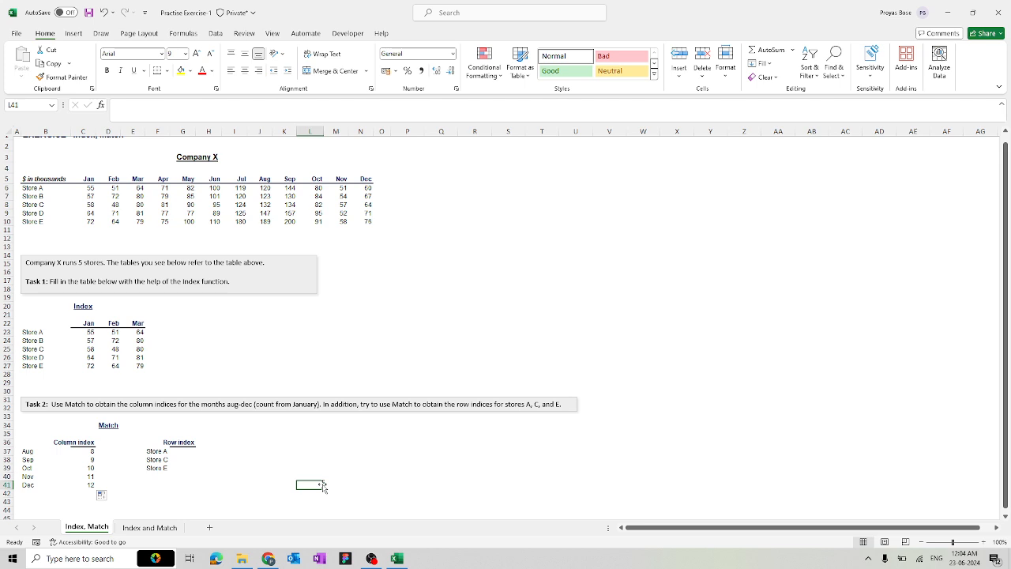
pyautogui.click(185, 452)
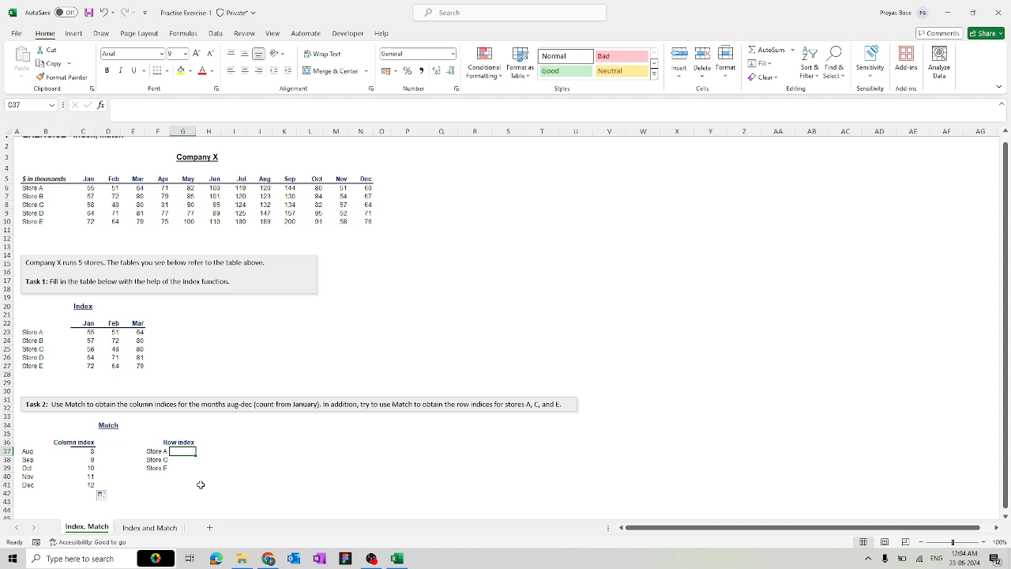
# Enter =MATCH(F37,$B$6:$B$10,0) in G37 so Store A's row index is 1
pyautogui.write('=matc')
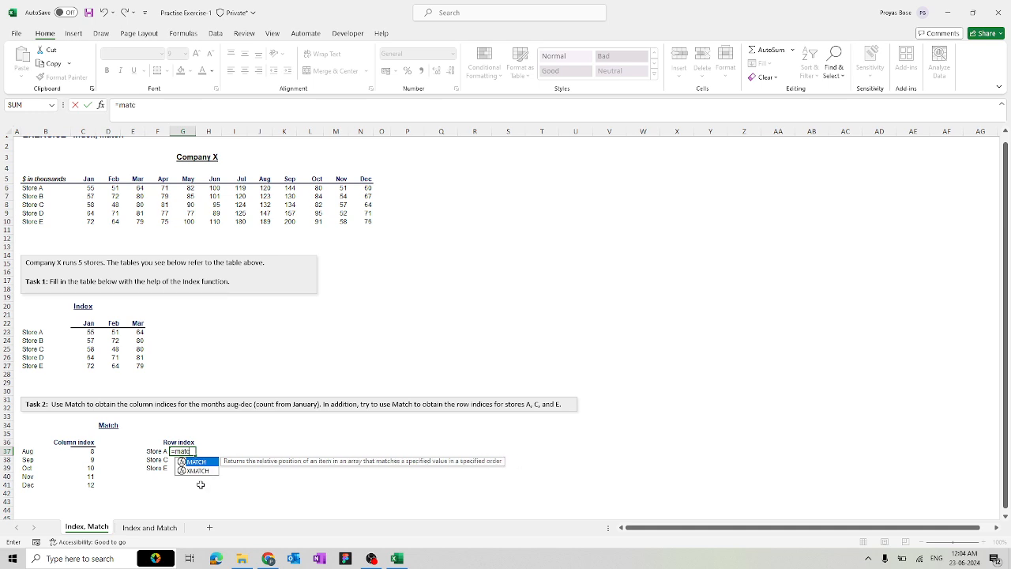
pyautogui.doubleClick(199, 480)
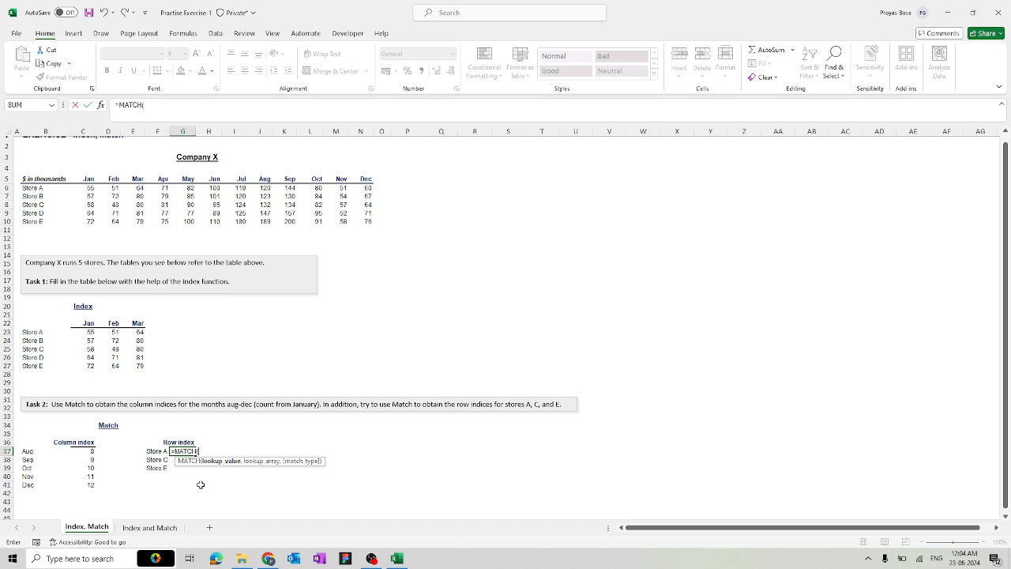
pyautogui.click(154, 451)
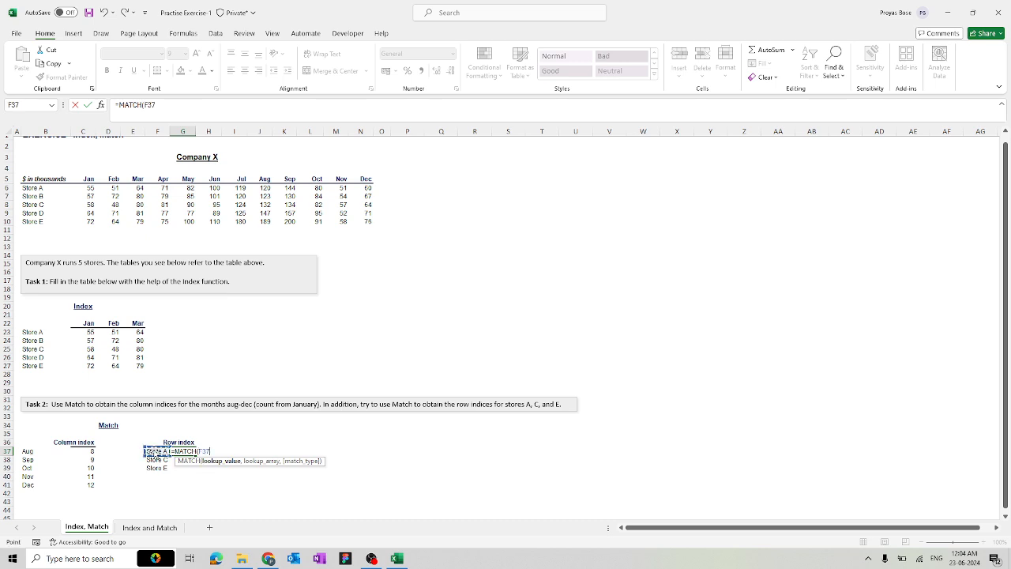
pyautogui.write(',')
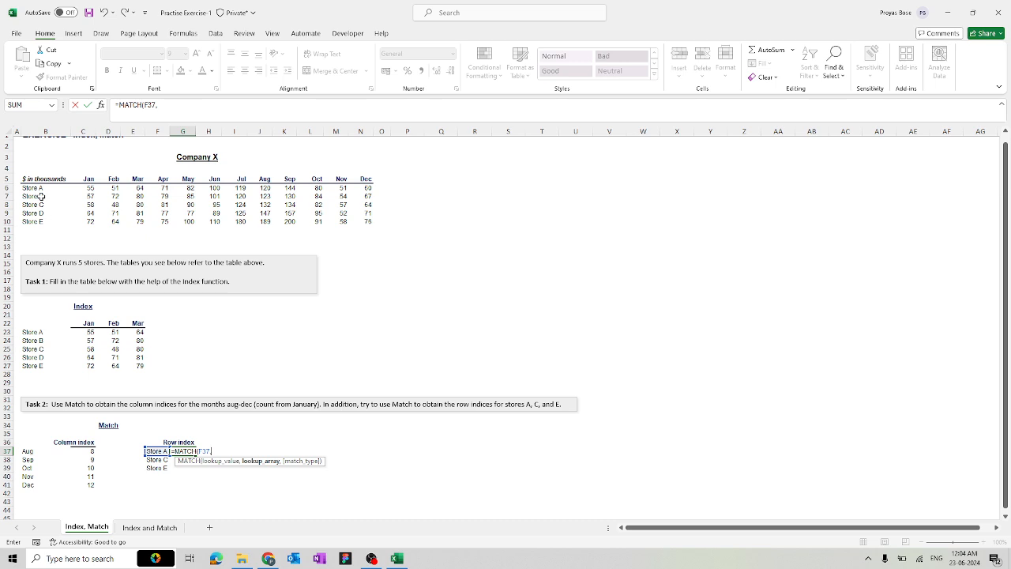
pyautogui.moveTo(37, 190); pyautogui.dragTo(38, 226)
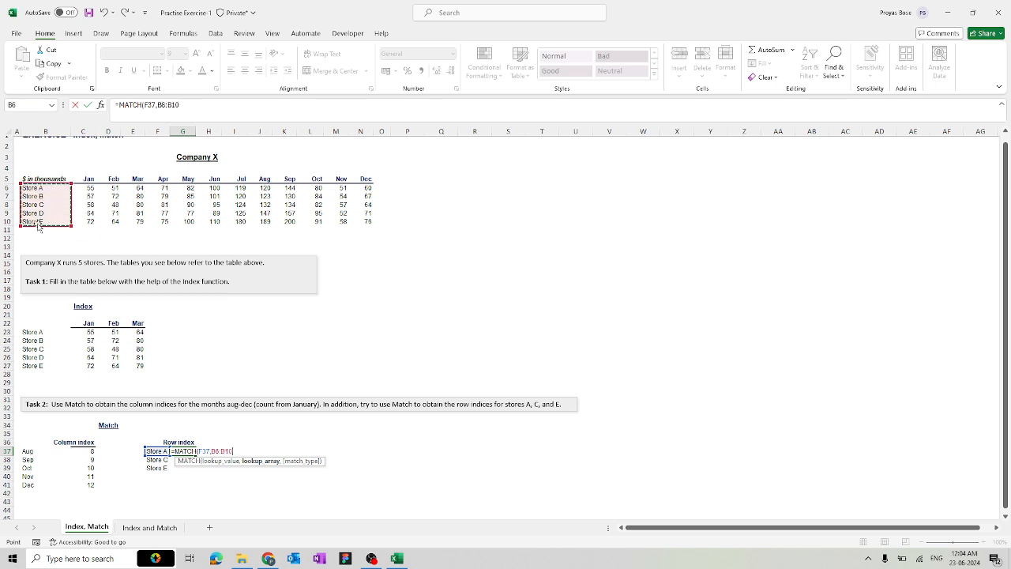
pyautogui.press('F4')
pyautogui.write(',')
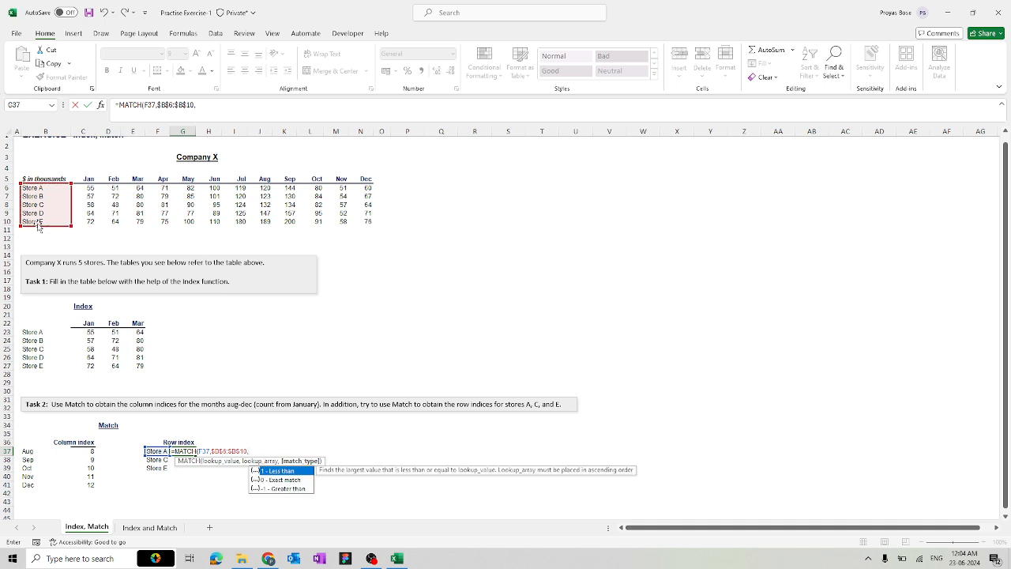
pyautogui.write(')')
pyautogui.press('Return')
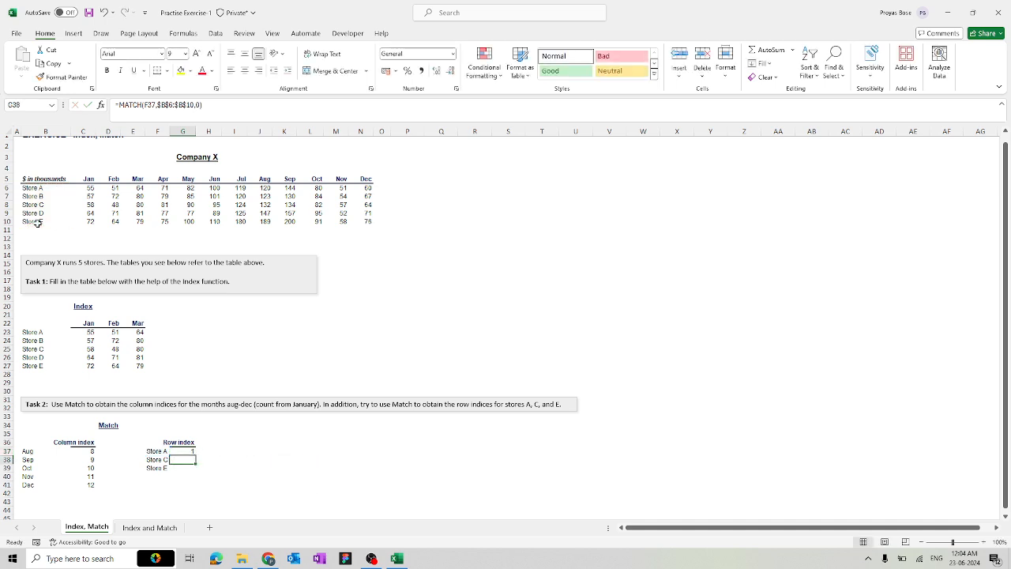
# Copy the row index formula to Stores C and E (3 and 5), then go to the Index and Match sheet
pyautogui.click(185, 451)
pyautogui.moveTo(195, 457); pyautogui.dragTo(196, 474)
pyautogui.click(271, 474)
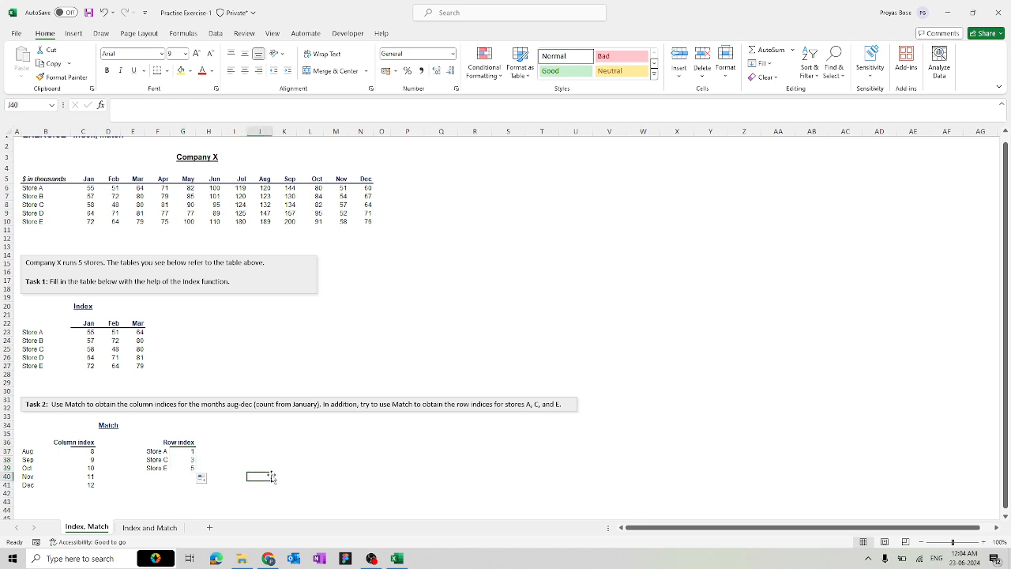
pyautogui.scroll(1, 325, 339)
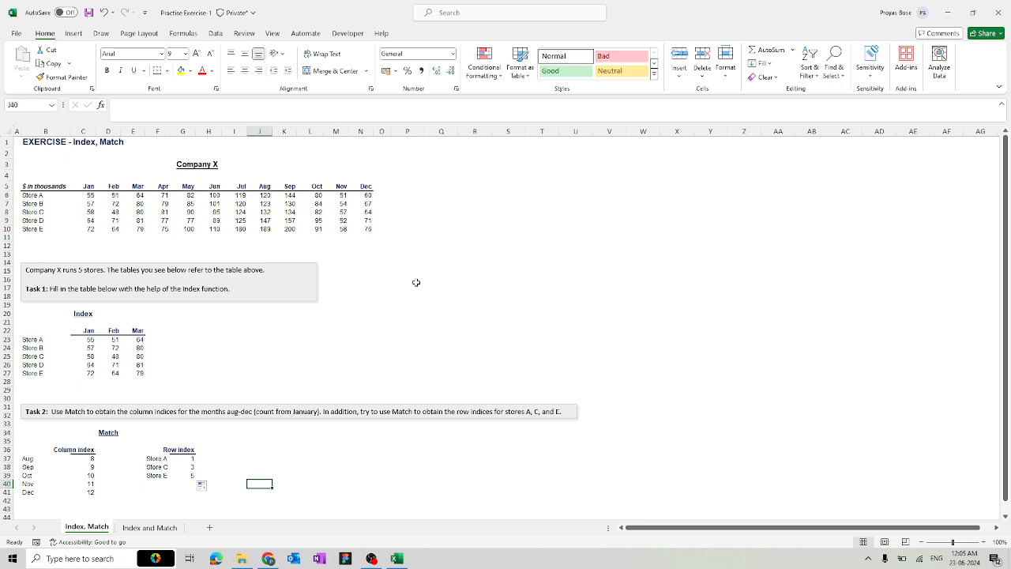
pyautogui.click(153, 529)
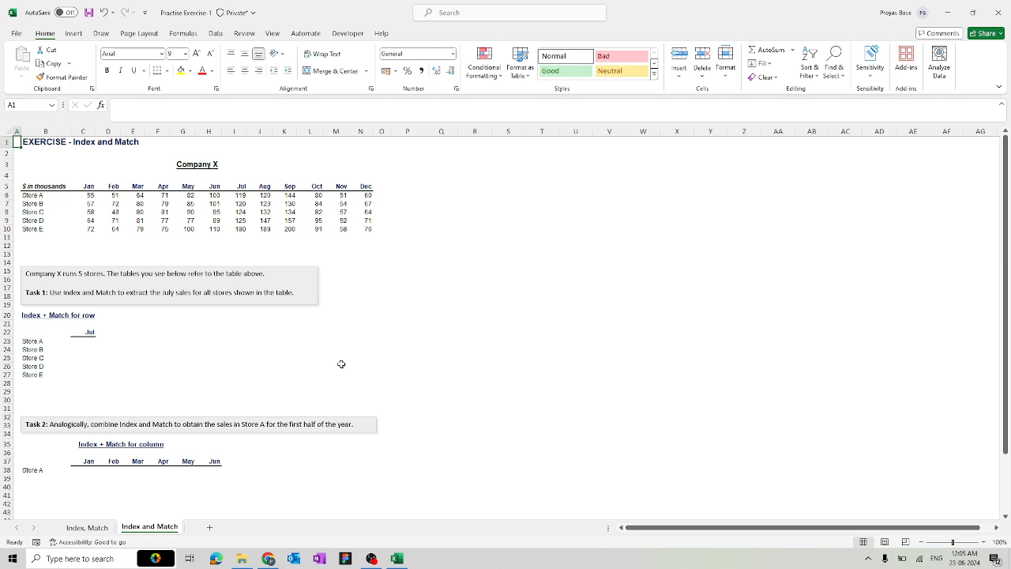
# Start Store A's July formula in C23 as =INDEX(C6:N10, with a nested MATCH
pyautogui.click(79, 342)
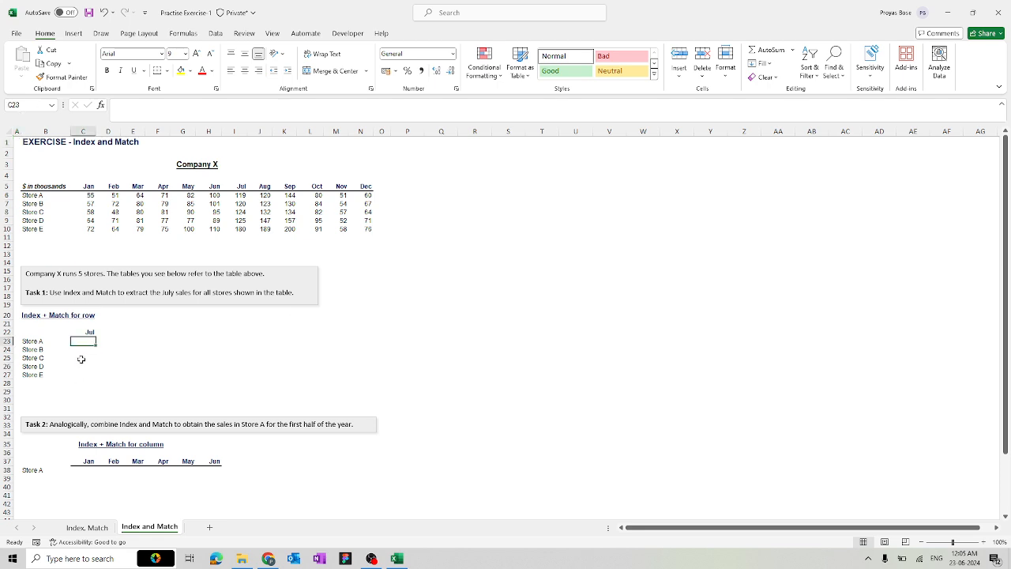
pyautogui.write('=')
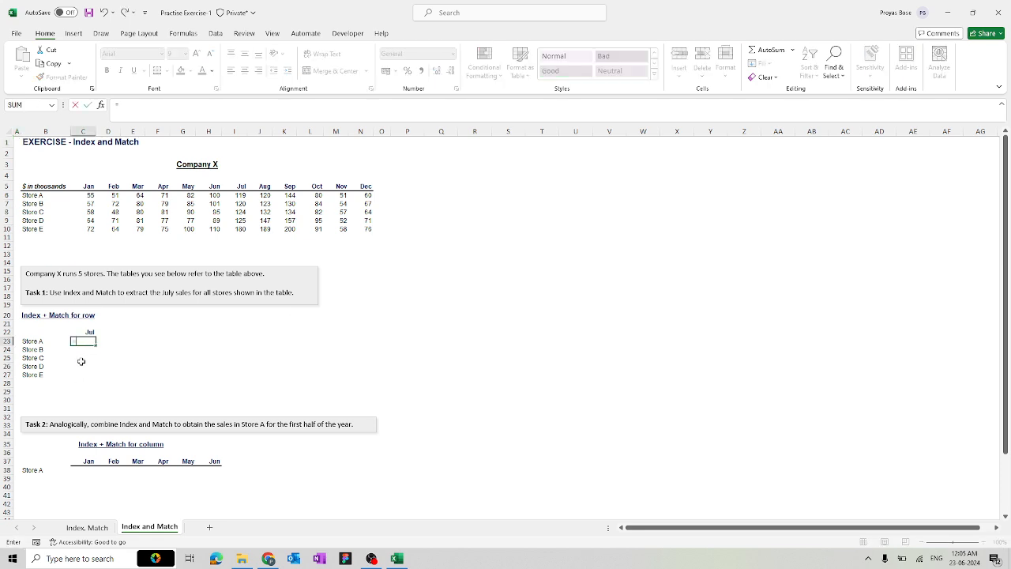
pyautogui.write('INDEX(')
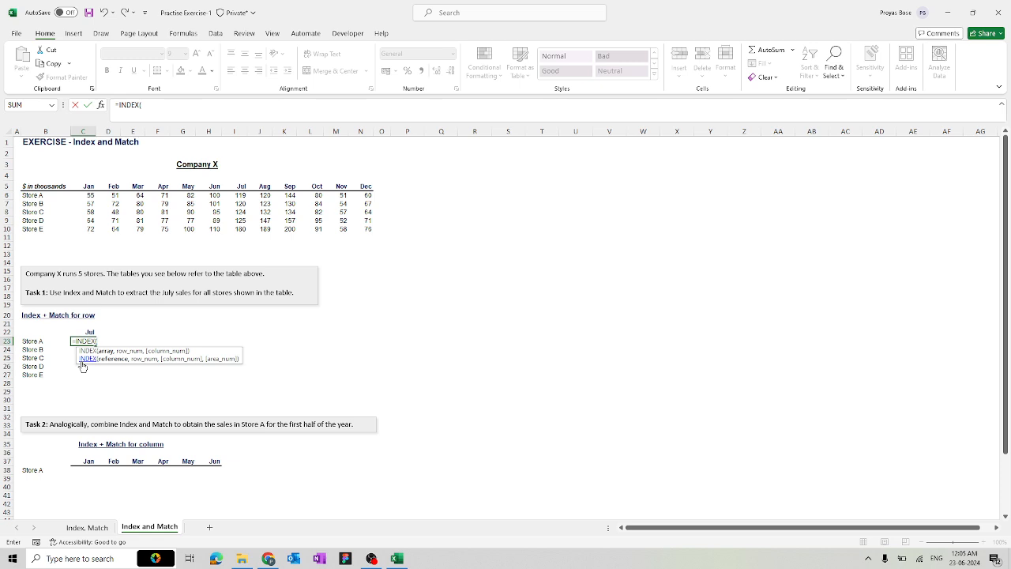
pyautogui.moveTo(90, 197); pyautogui.dragTo(368, 229)
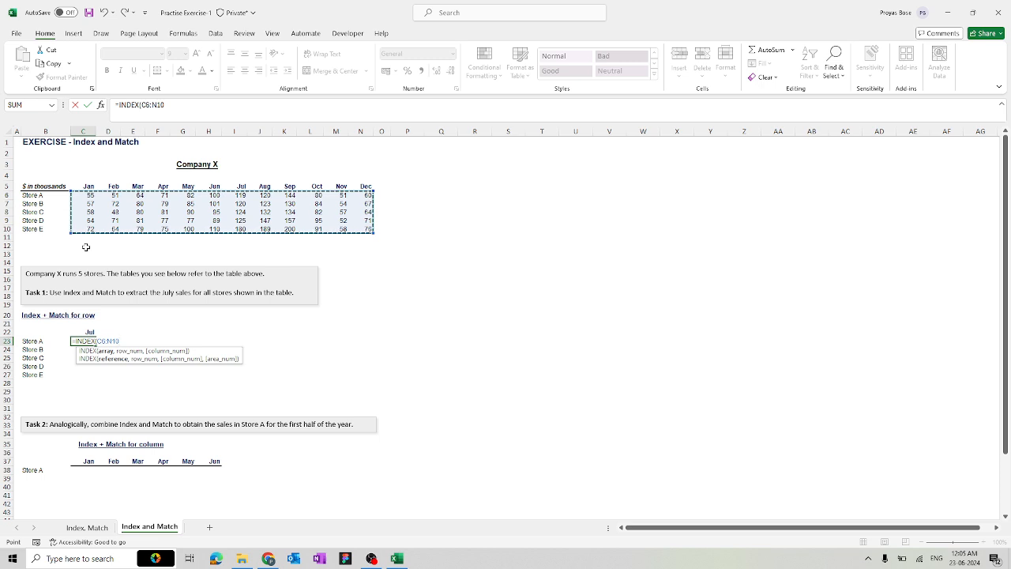
pyautogui.write(',')
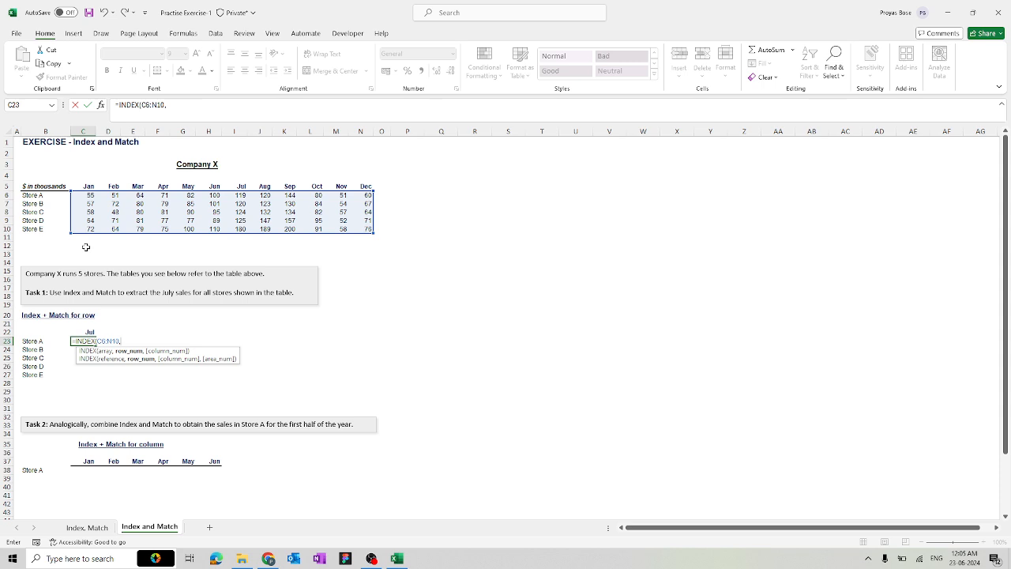
pyautogui.write('ma')
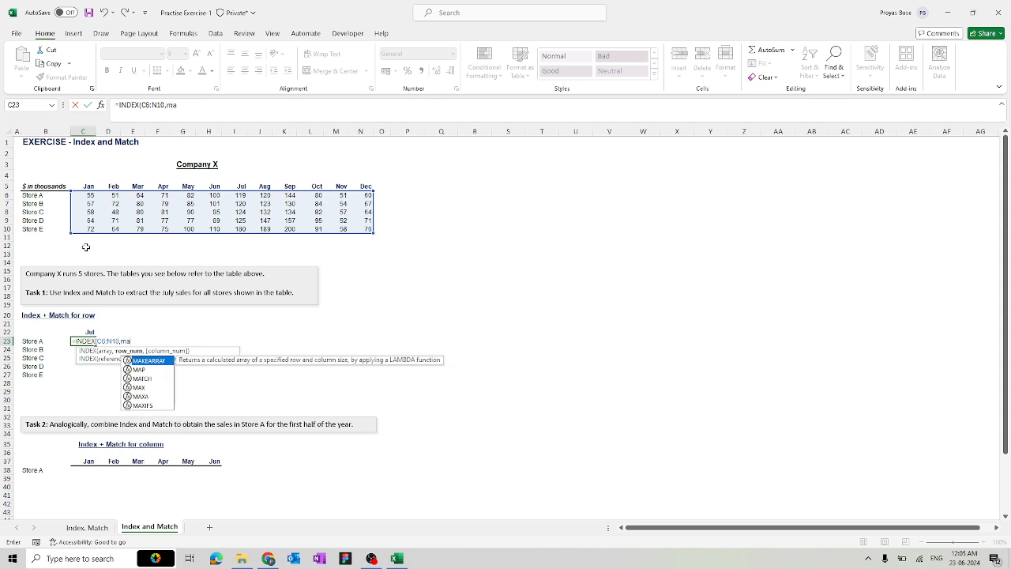
pyautogui.press('Down')
pyautogui.press('Down')
pyautogui.press('Tab')
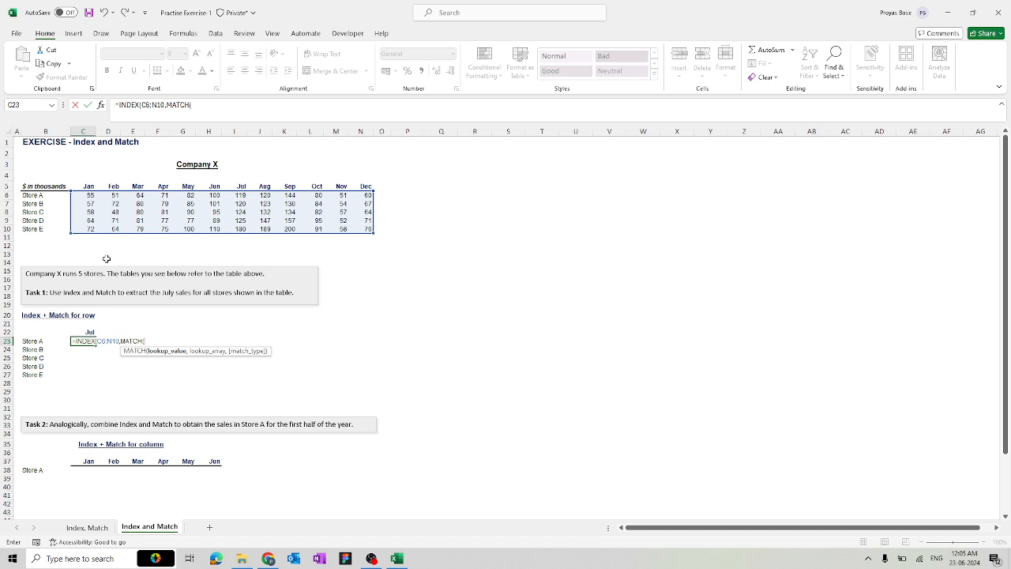
# Add MATCH(B23,$B$6:$B$10,0) as the row argument and begin a second MATCH
pyautogui.click(39, 342)
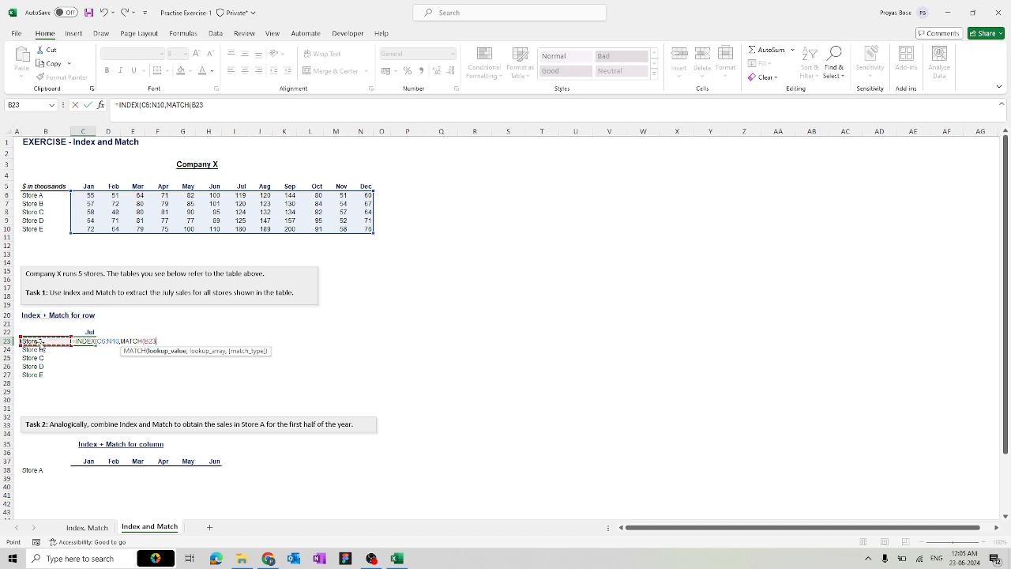
pyautogui.write(',')
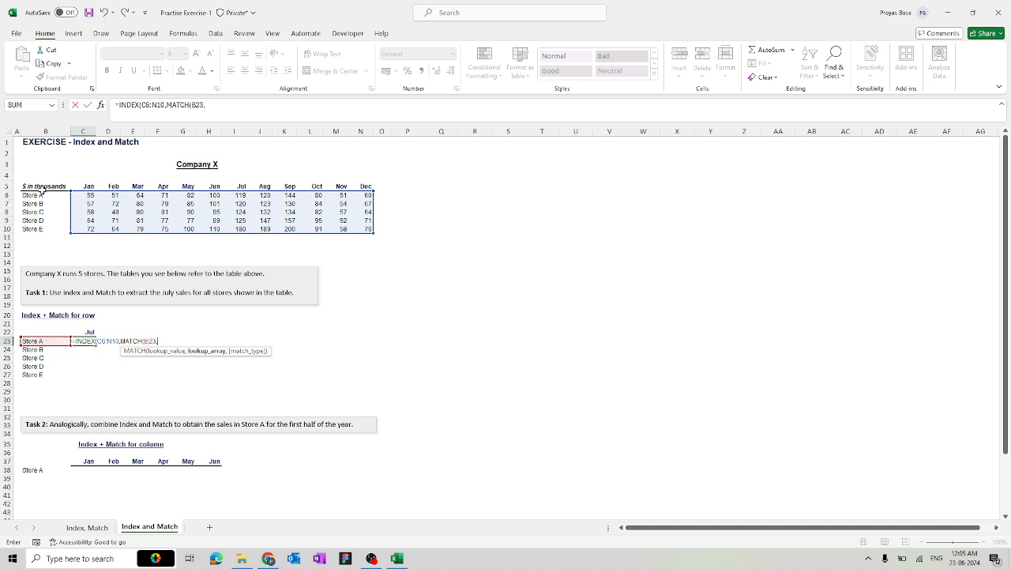
pyautogui.moveTo(42, 196); pyautogui.dragTo(41, 228)
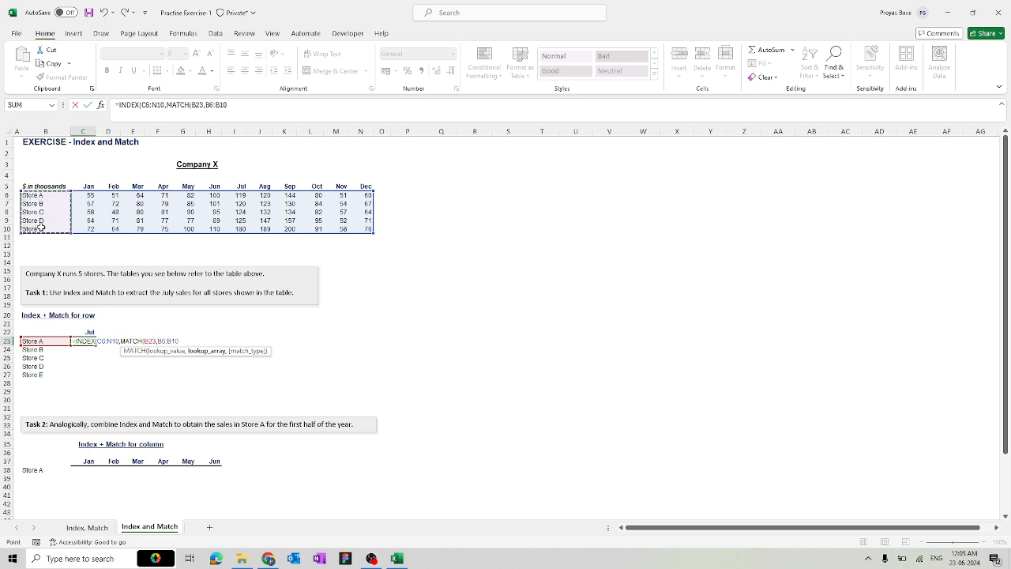
pyautogui.press('F4')
pyautogui.write(',')
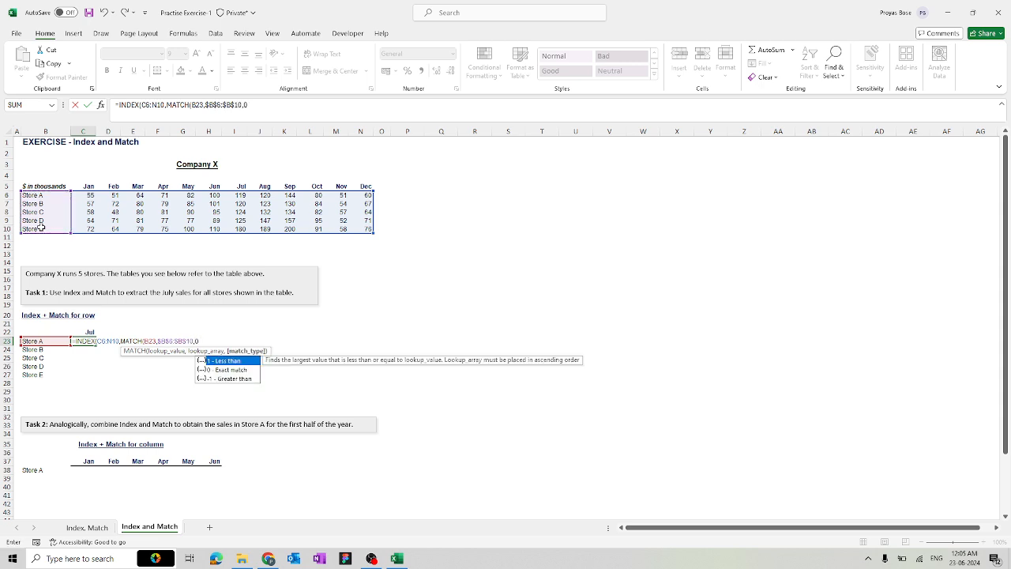
pyautogui.write('0)')
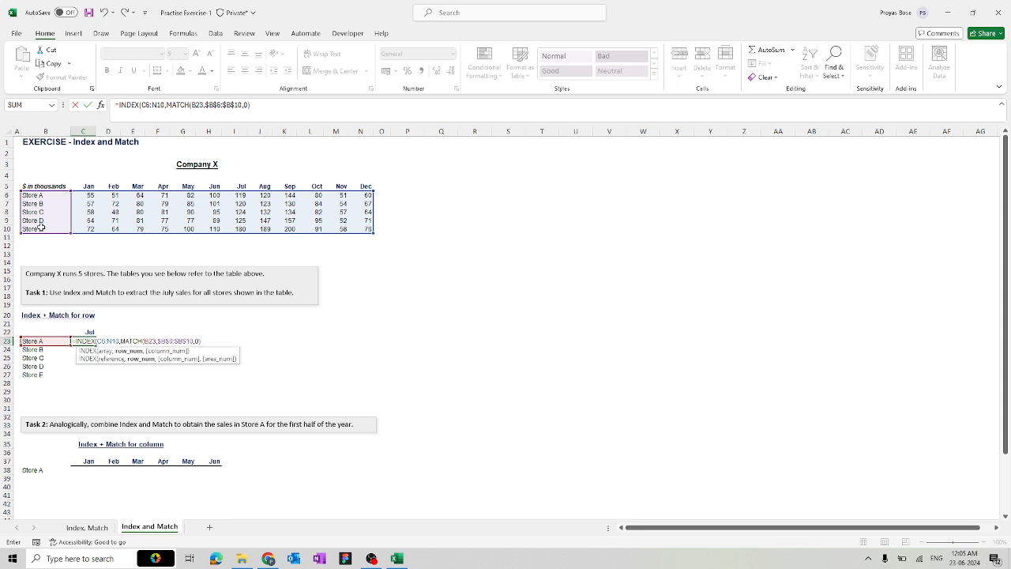
pyautogui.write(',')
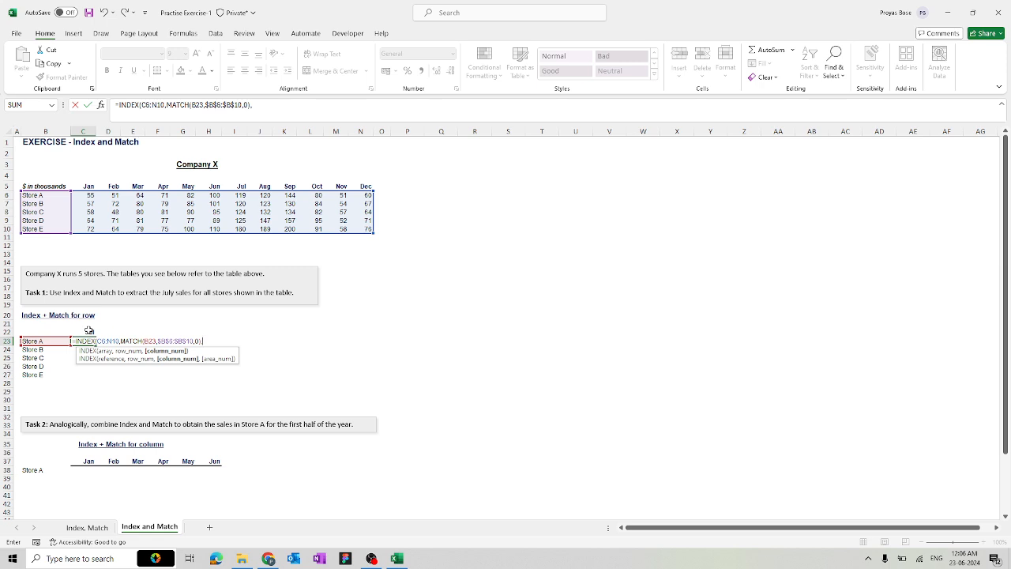
pyautogui.write('ma')
# Complete the column lookup MATCH(C22,$C$5:$N$5,0) so C23 returns 119
pyautogui.press('Down')
pyautogui.press('Down')
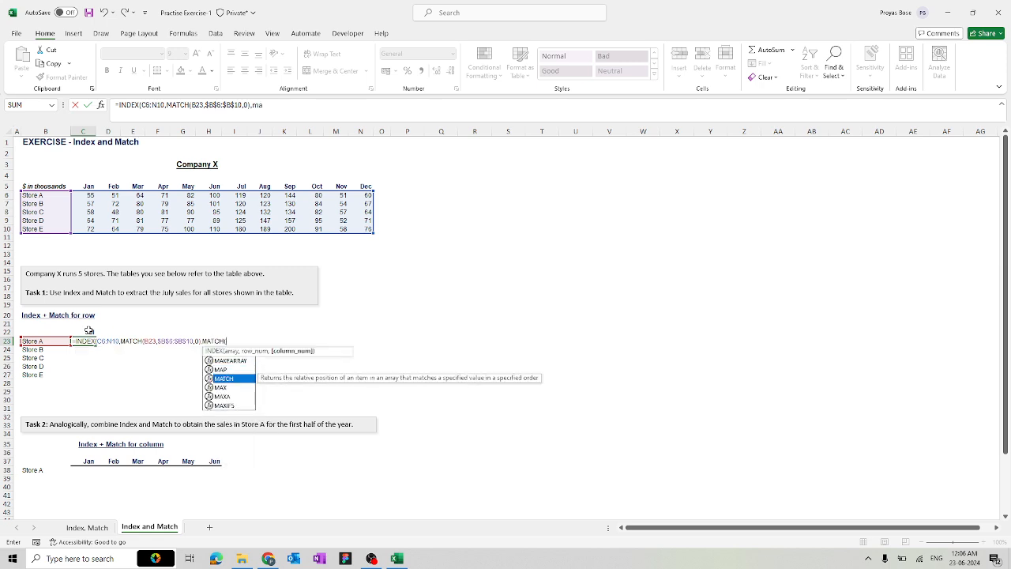
pyautogui.press('Tab')
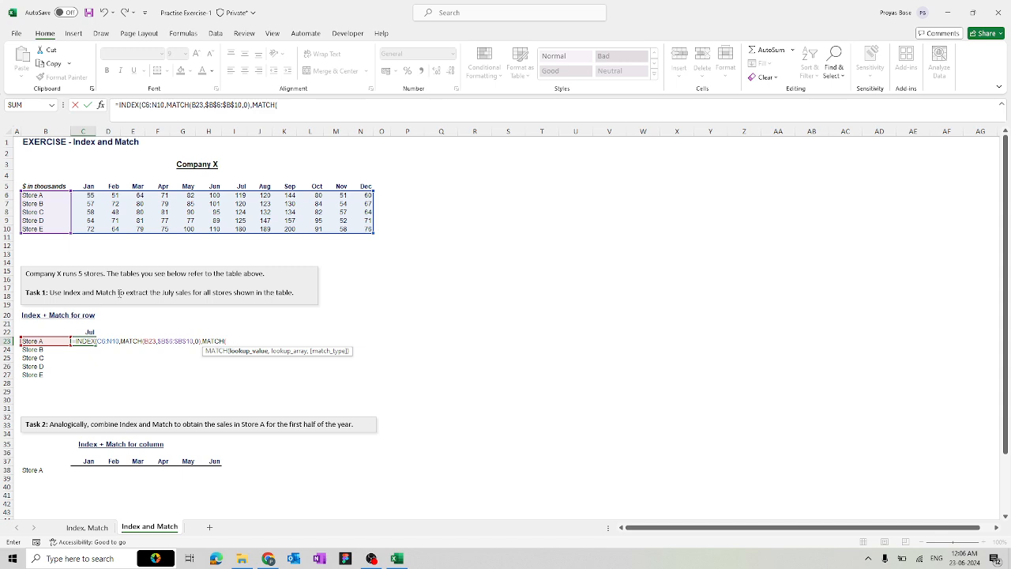
pyautogui.click(85, 331)
pyautogui.write(',')
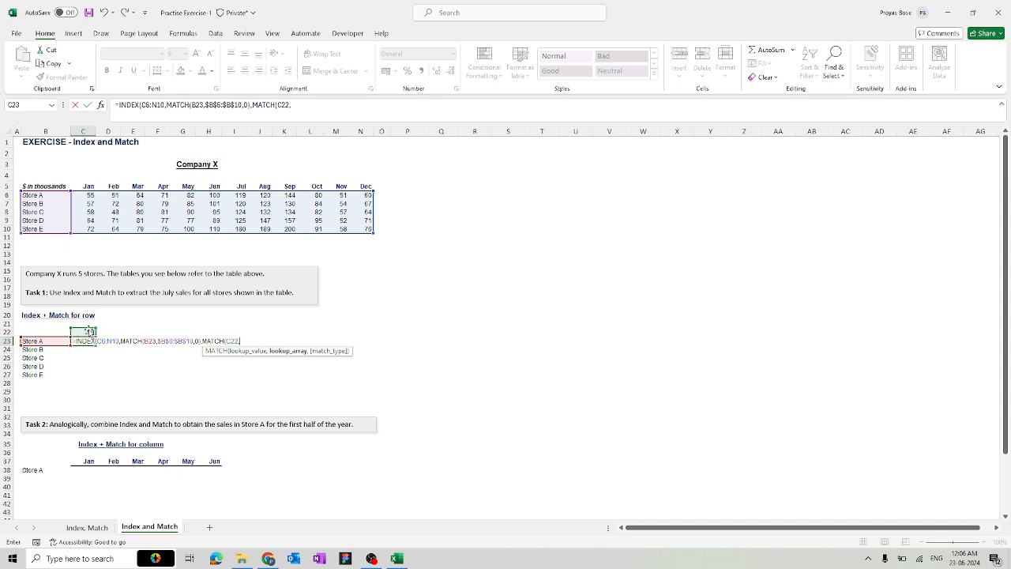
pyautogui.moveTo(89, 185); pyautogui.dragTo(362, 185)
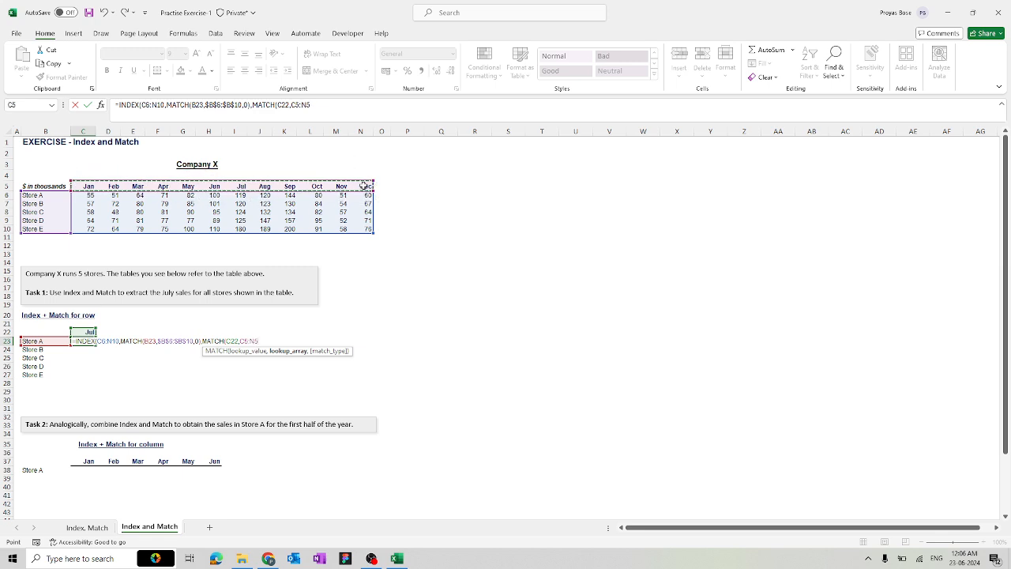
pyautogui.press('F4')
pyautogui.write(',')
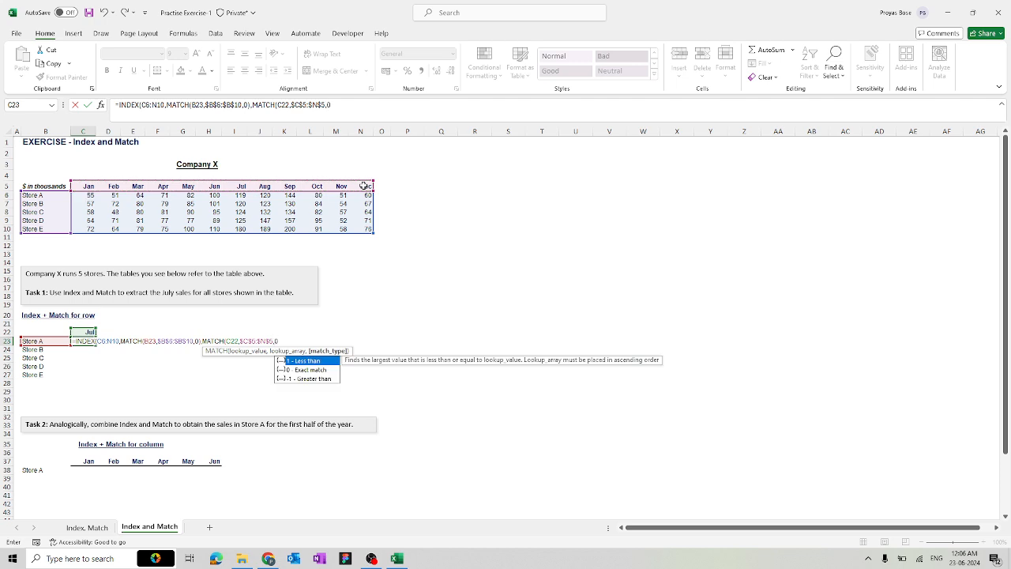
pyautogui.write('0)')
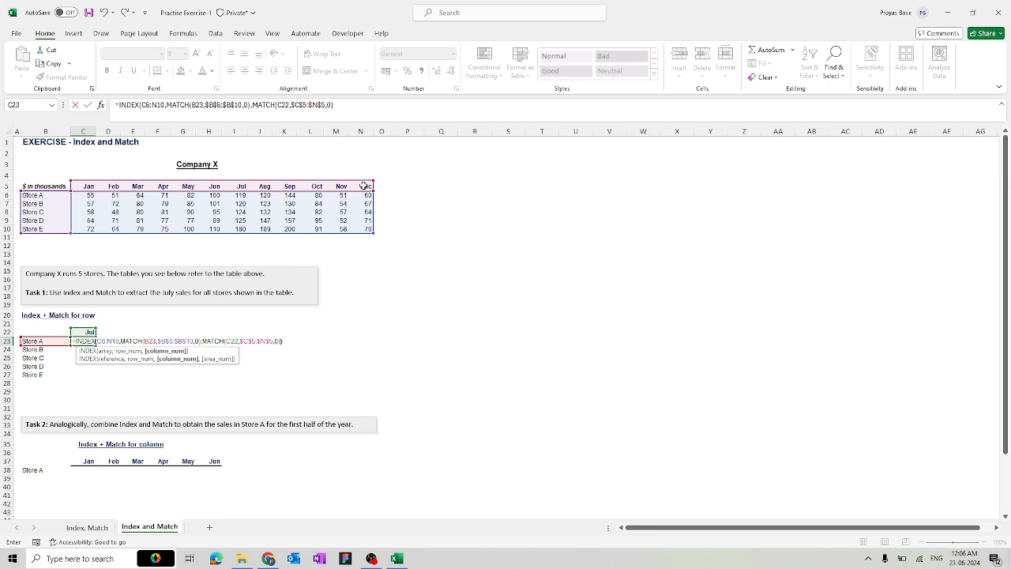
pyautogui.press('Return')
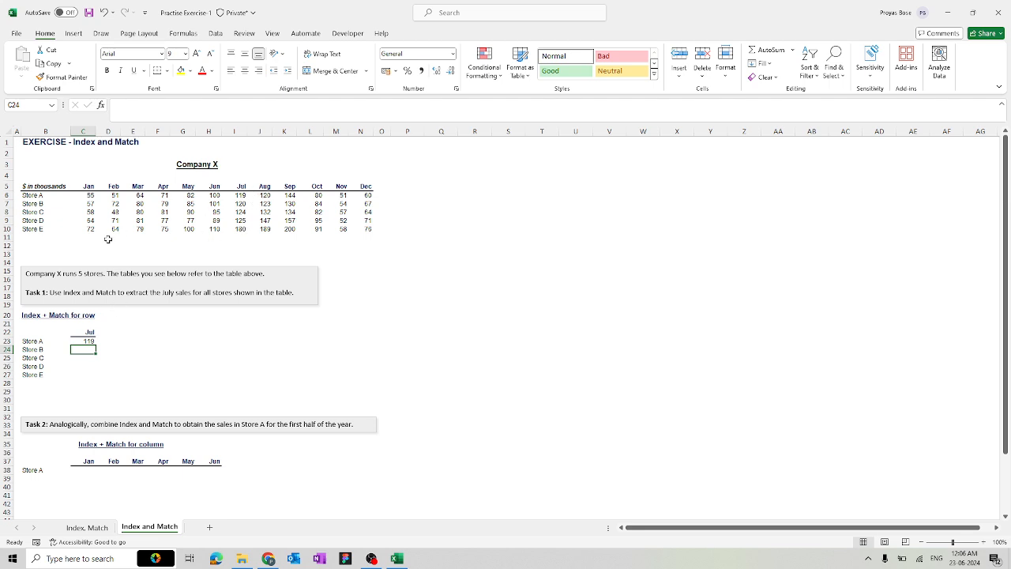
# Fill C23's formula down through C27 and zoom in on the resulting #N/A values
pyautogui.click(89, 342)
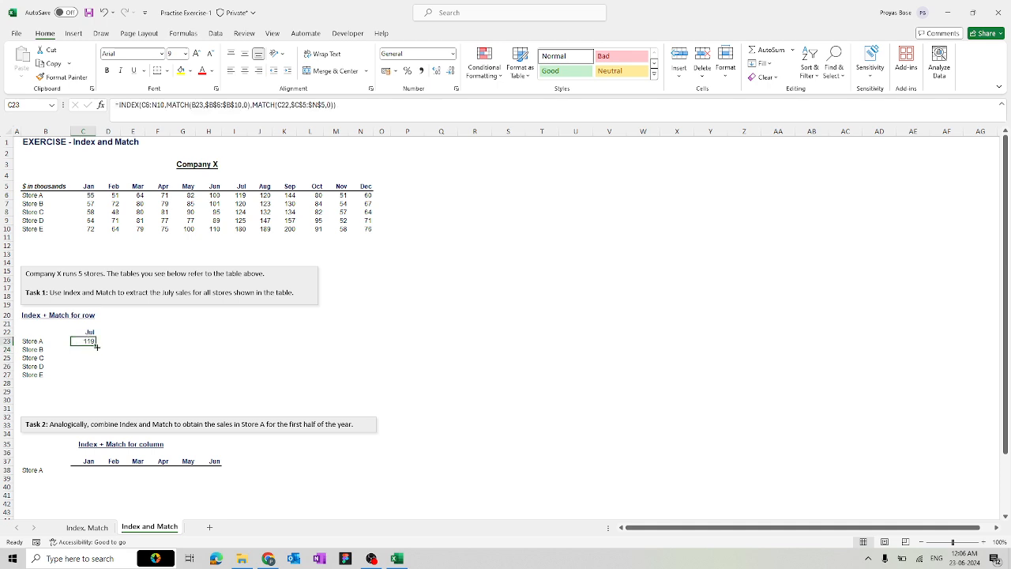
pyautogui.moveTo(95, 345); pyautogui.dragTo(90, 379)
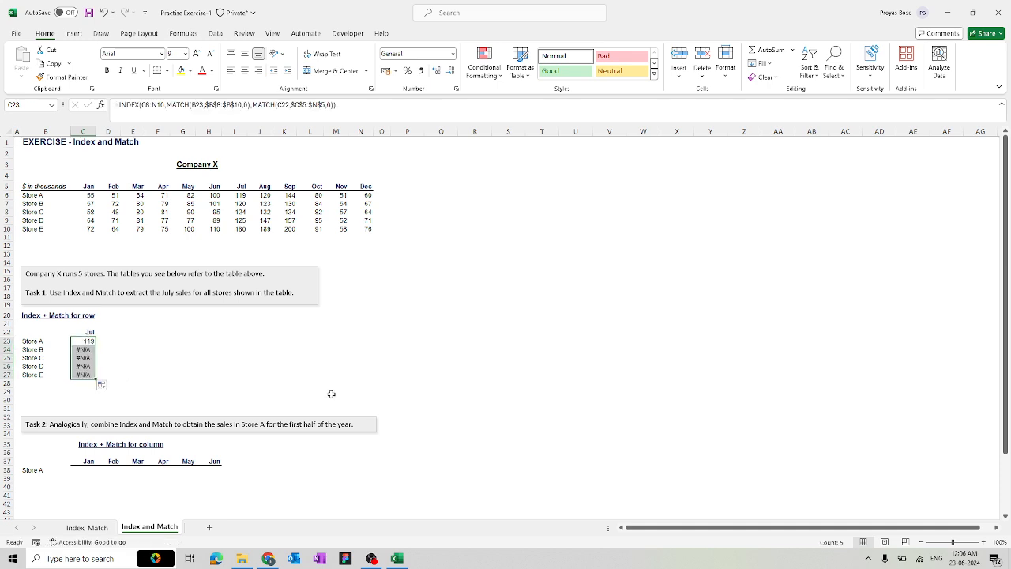
pyautogui.click(959, 543)
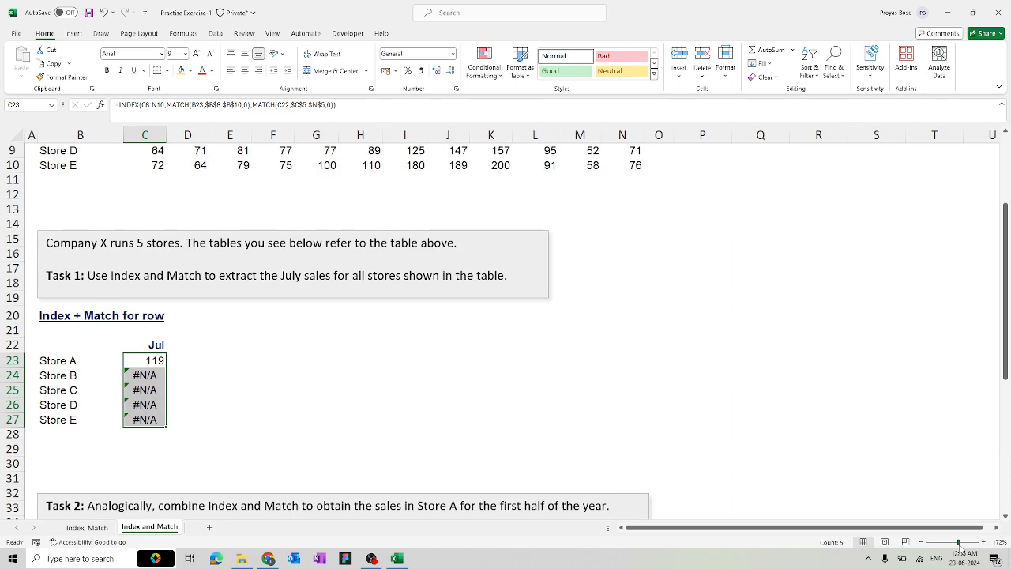
pyautogui.scroll(3, 816, 465)
pyautogui.scroll(-2, 816, 465)
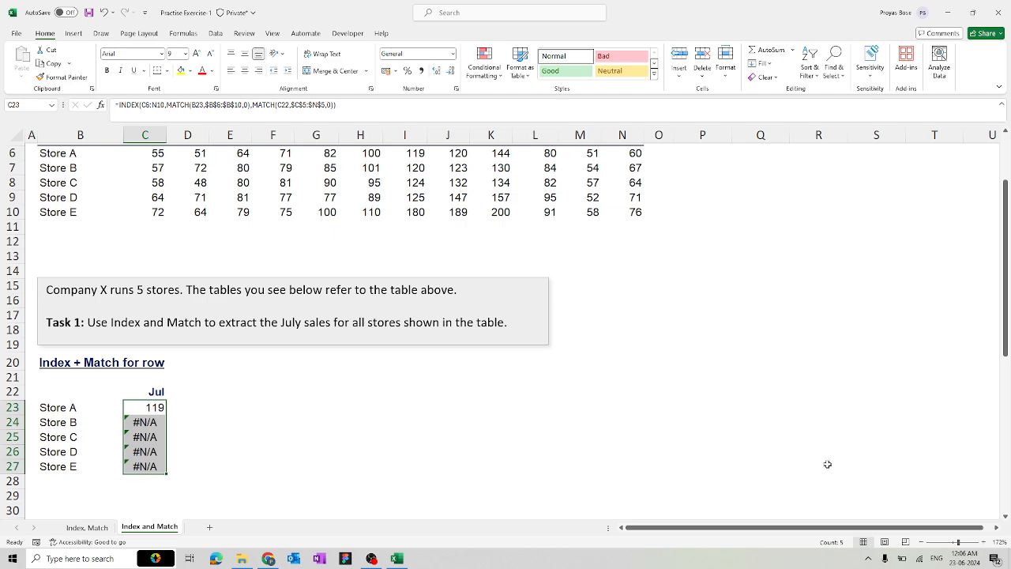
# Set the zoom to 160% and compare the copied formula in C24 with C23's
pyautogui.click(922, 542)
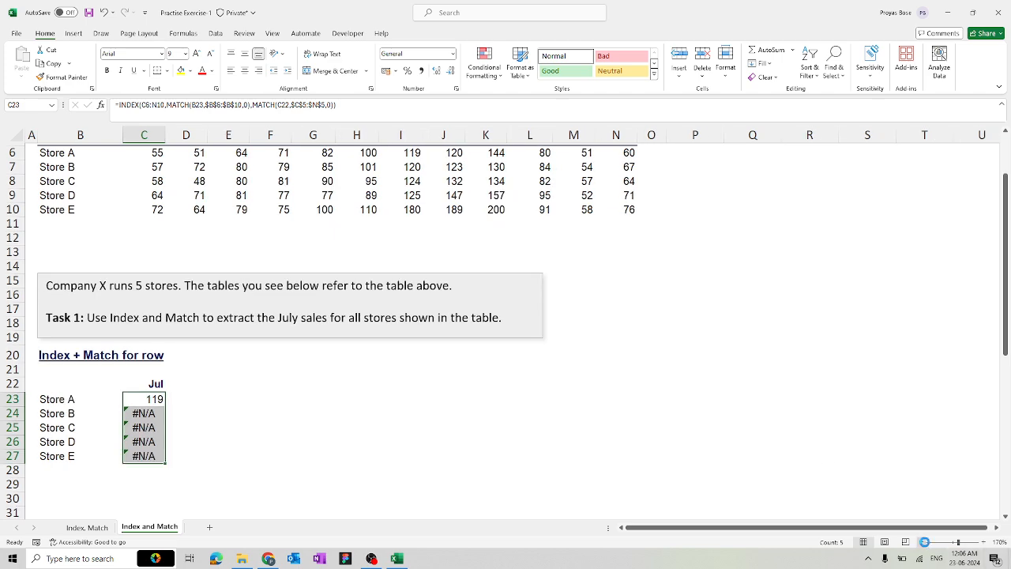
pyautogui.click(923, 542)
pyautogui.scroll(2, 760, 441)
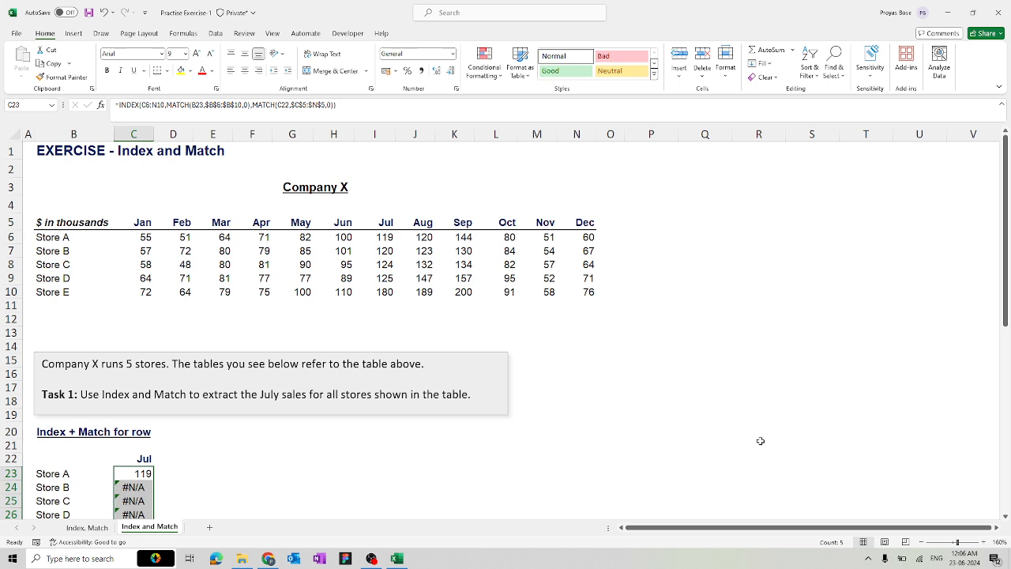
pyautogui.click(143, 489)
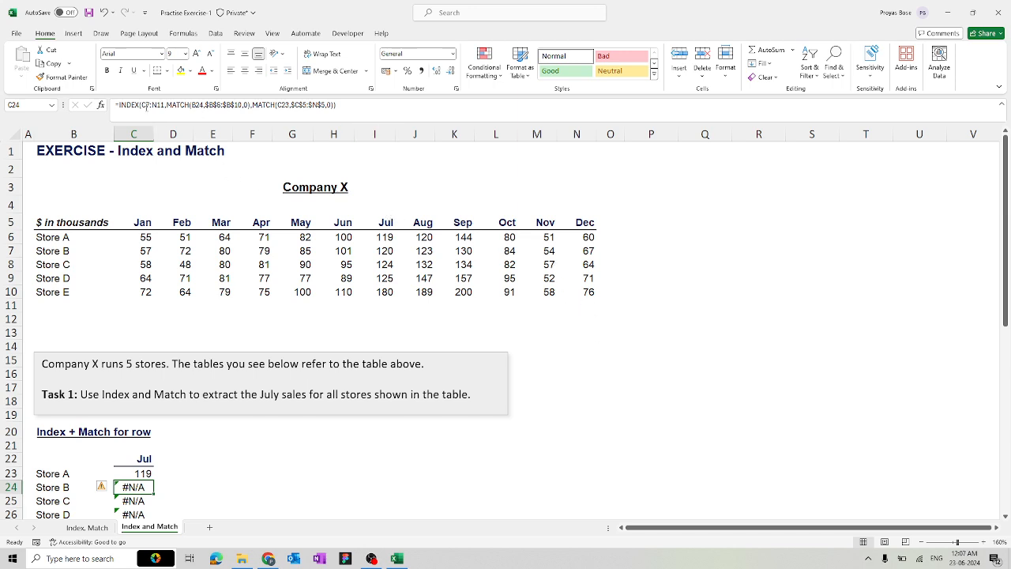
pyautogui.click(136, 473)
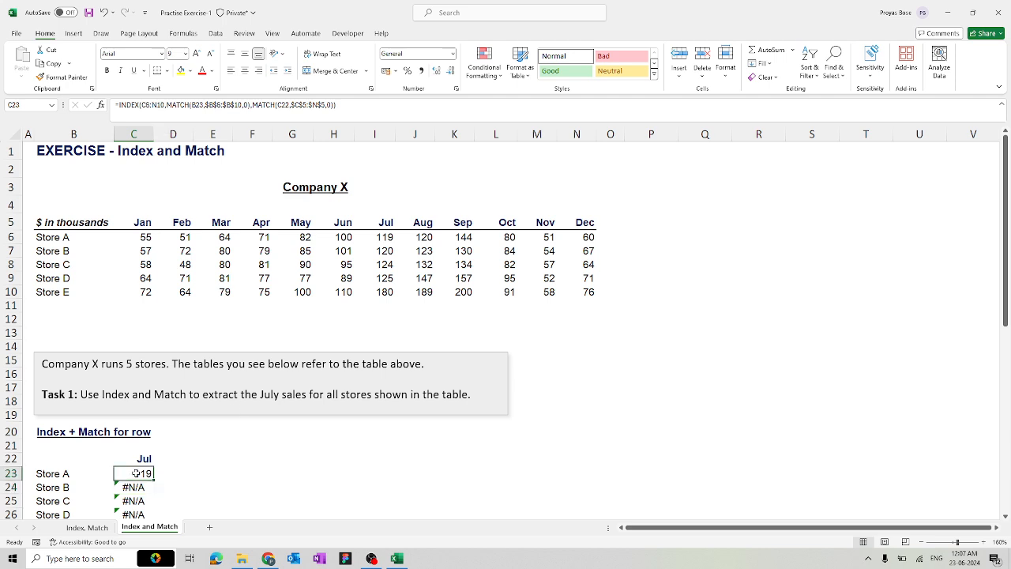
# Lock C23's INDEX array as $C$6:$N$10 and recommit the formula
pyautogui.doubleClick(136, 473)
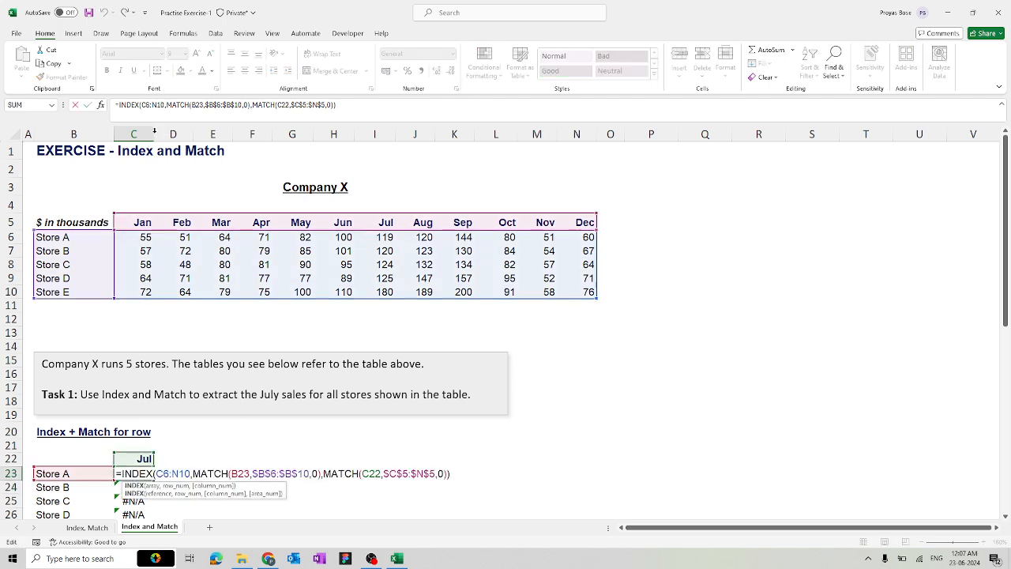
pyautogui.click(143, 104)
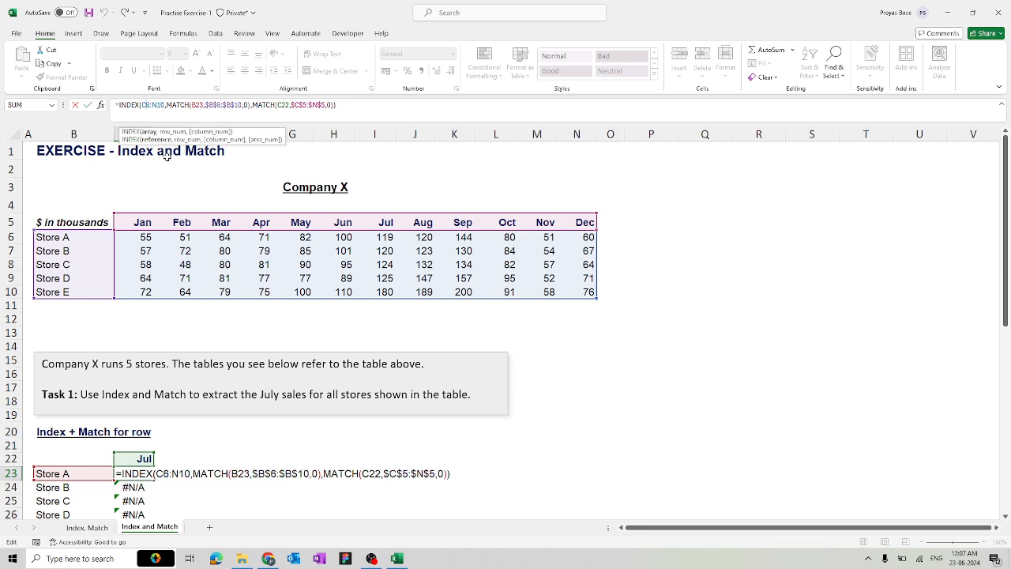
pyautogui.press('F4')
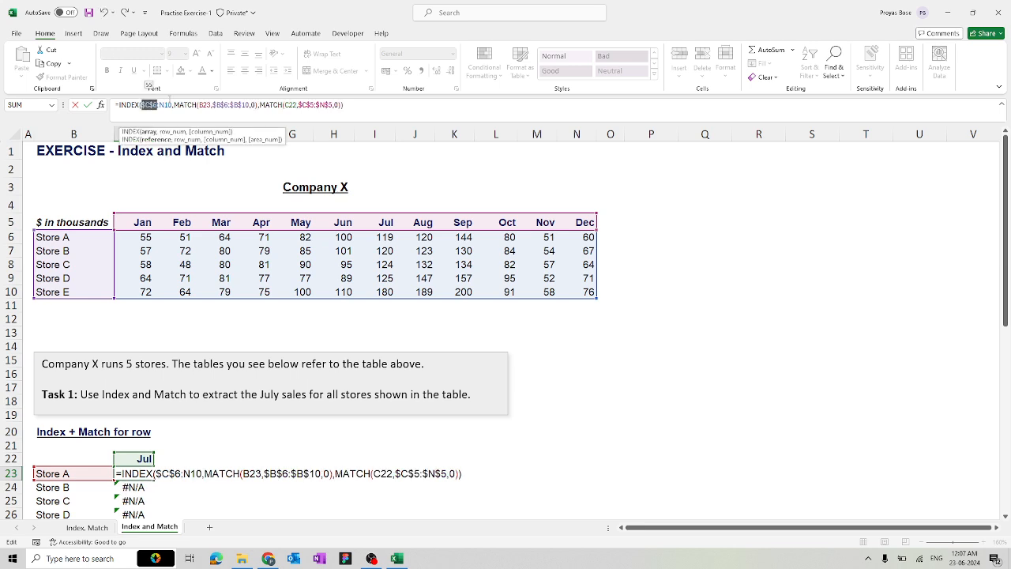
pyautogui.click(163, 105)
pyautogui.press('F4')
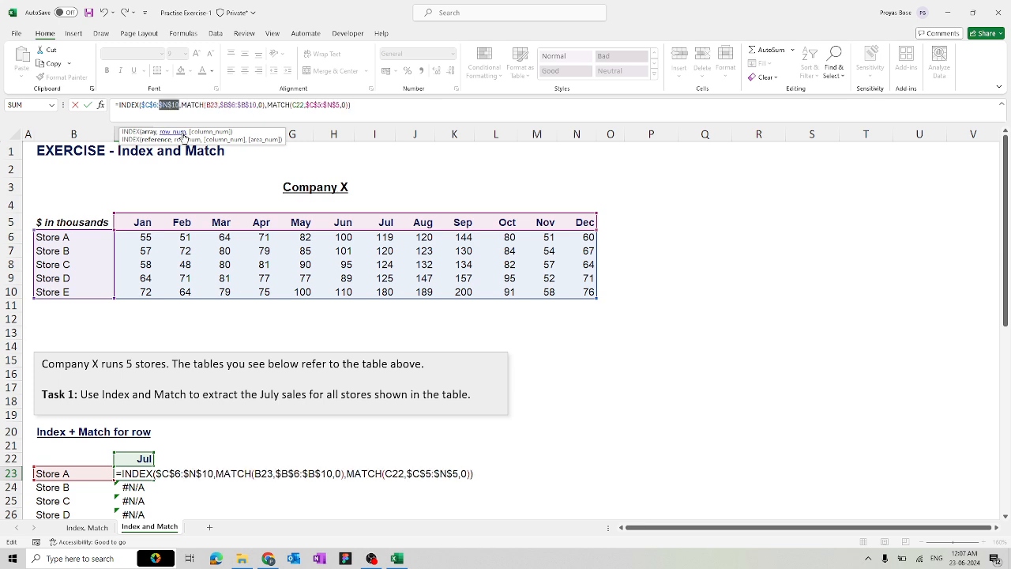
pyautogui.click(352, 105)
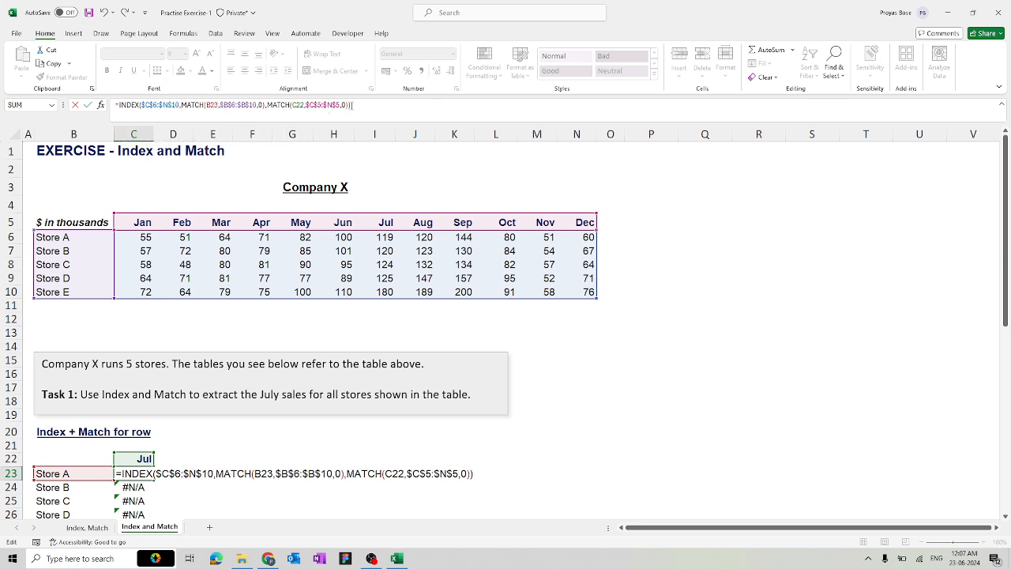
pyautogui.press('Return')
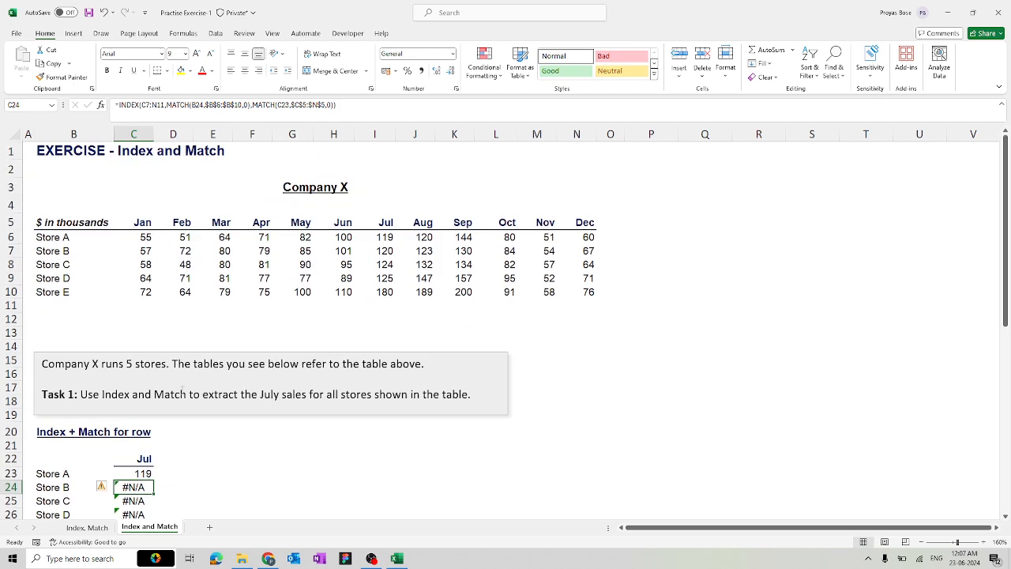
# Copy C23's formula down to C27 and check Store B's copied formula in C24
pyautogui.click(139, 473)
pyautogui.scroll(-2, 139, 472)
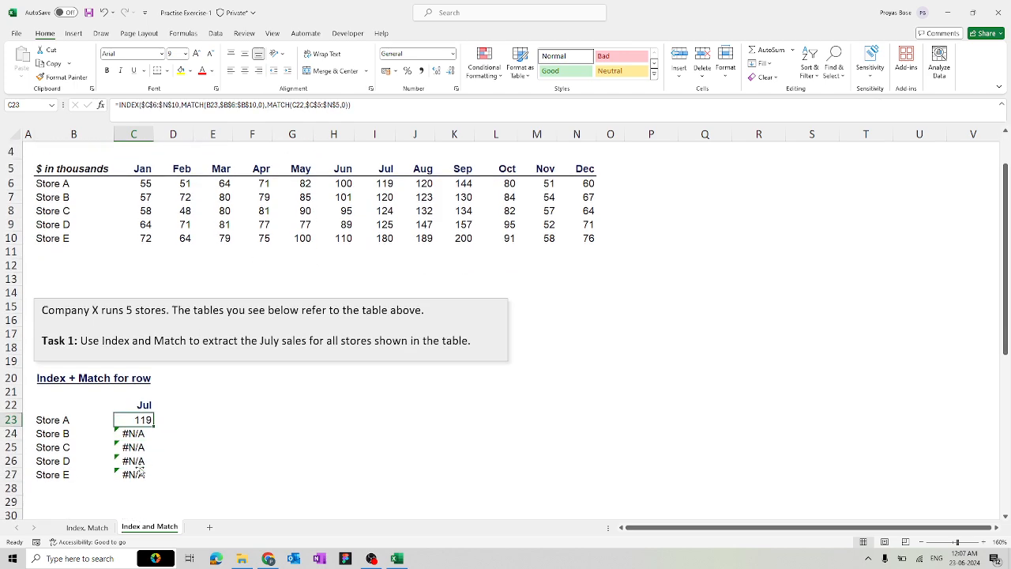
pyautogui.moveTo(154, 426); pyautogui.dragTo(142, 475)
pyautogui.click(141, 435)
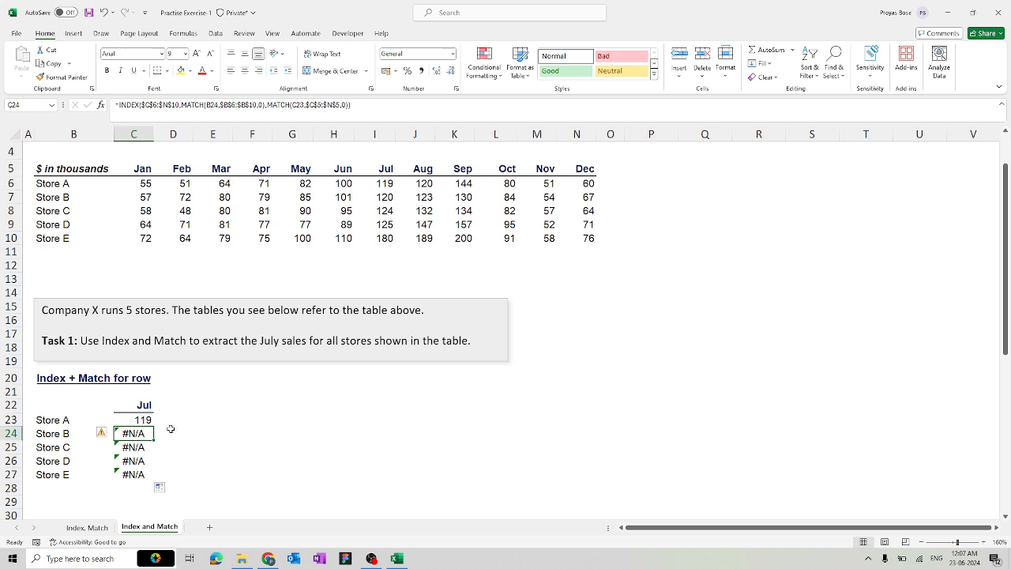
# In C24 start =INDEX($C$6:$N$10 with a row MATCH of B24 in $B$6:$B$10
pyautogui.write('=inde')
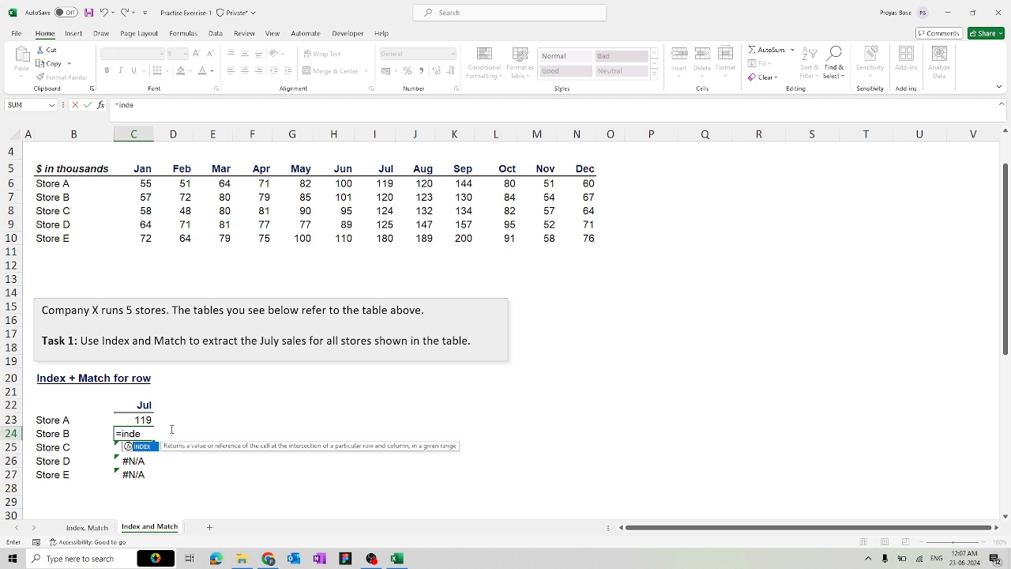
pyautogui.press('Tab')
pyautogui.moveTo(130, 184); pyautogui.dragTo(571, 239)
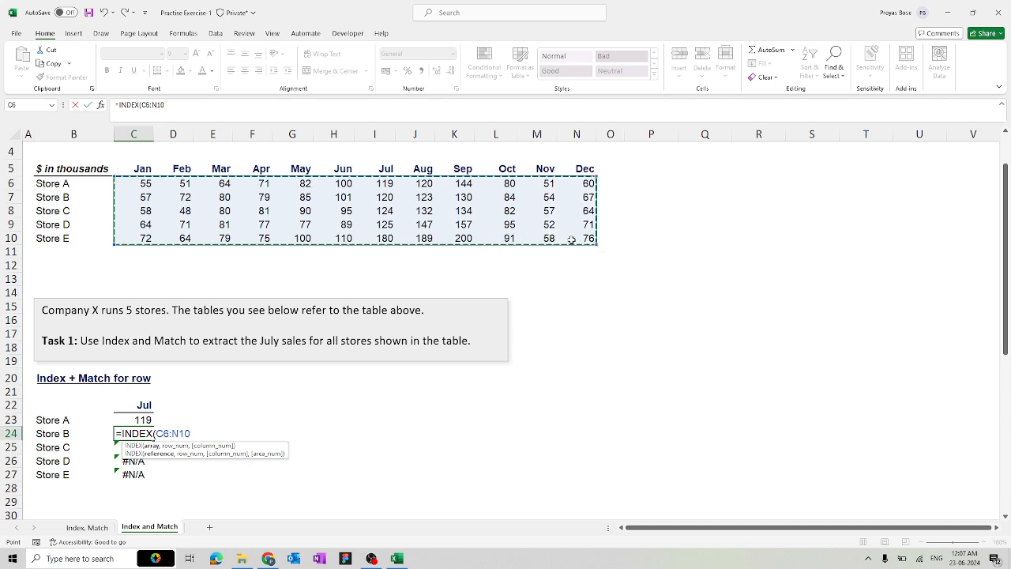
pyautogui.press('F4')
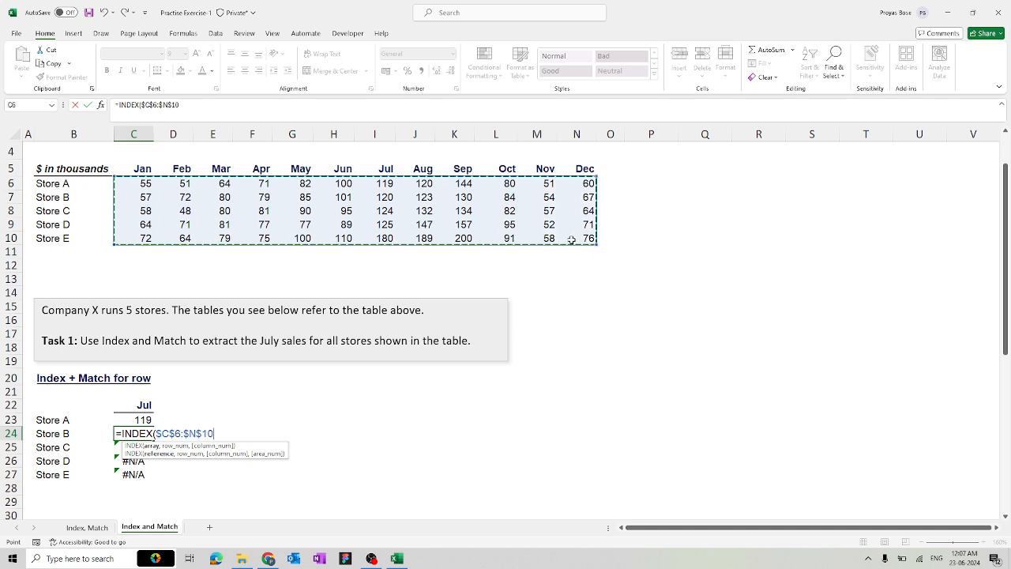
pyautogui.write(',matc')
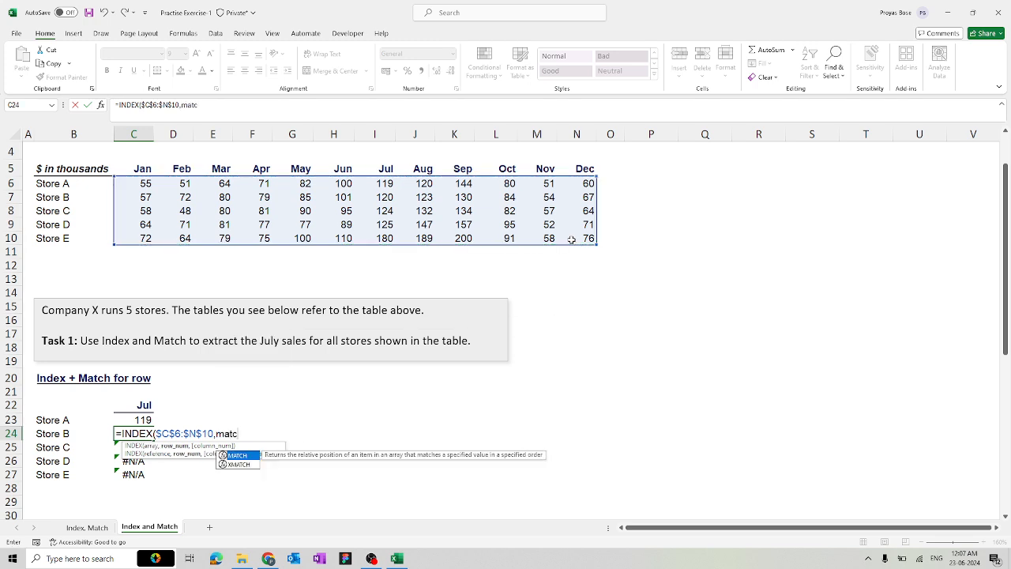
pyautogui.press('Tab')
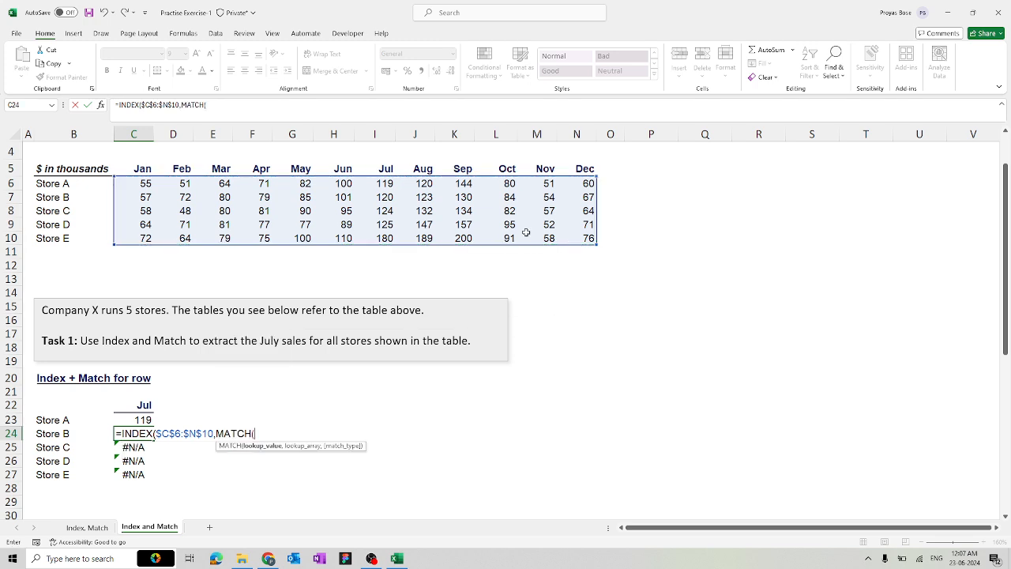
pyautogui.click(75, 433)
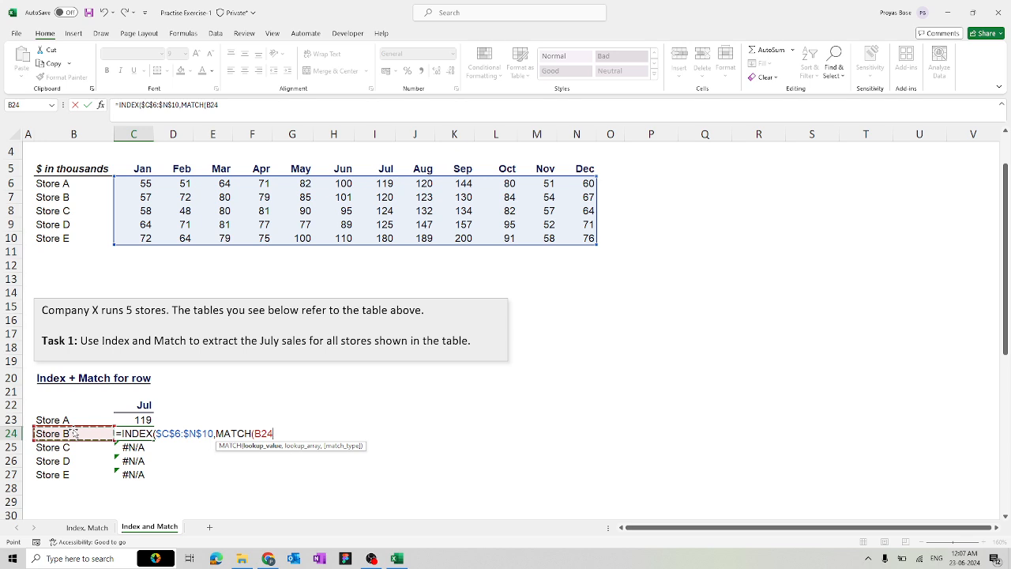
pyautogui.write(',')
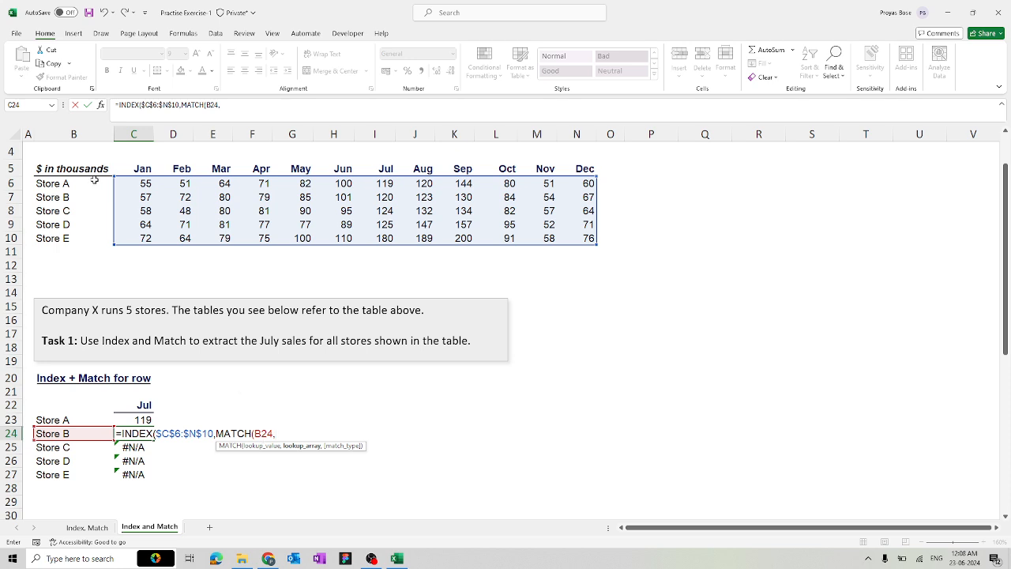
pyautogui.moveTo(95, 180); pyautogui.dragTo(85, 237)
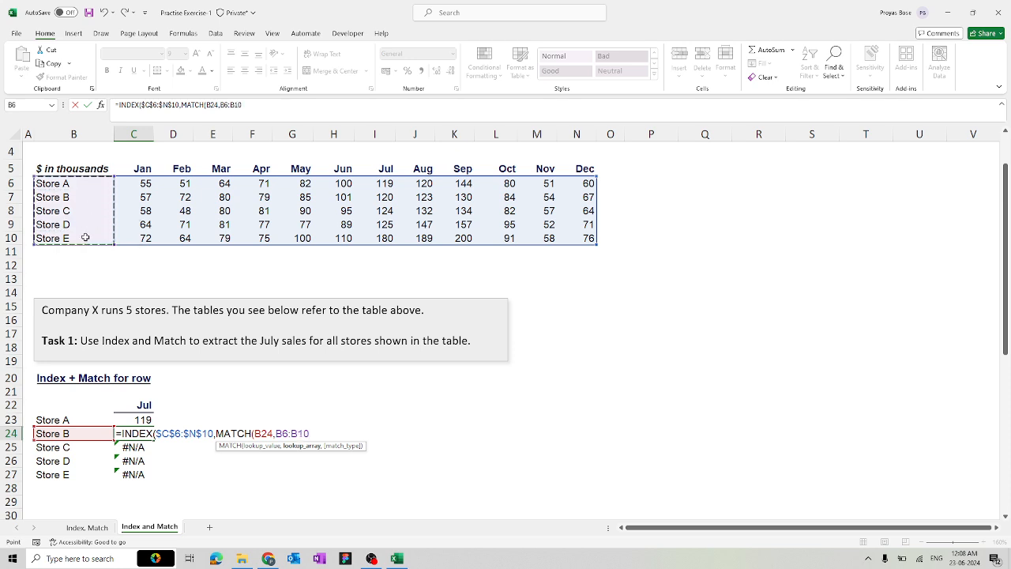
pyautogui.press('F4')
# Add an exact column MATCH of C22 against $C$5:$N$5 and close the brackets
pyautogui.write(',')
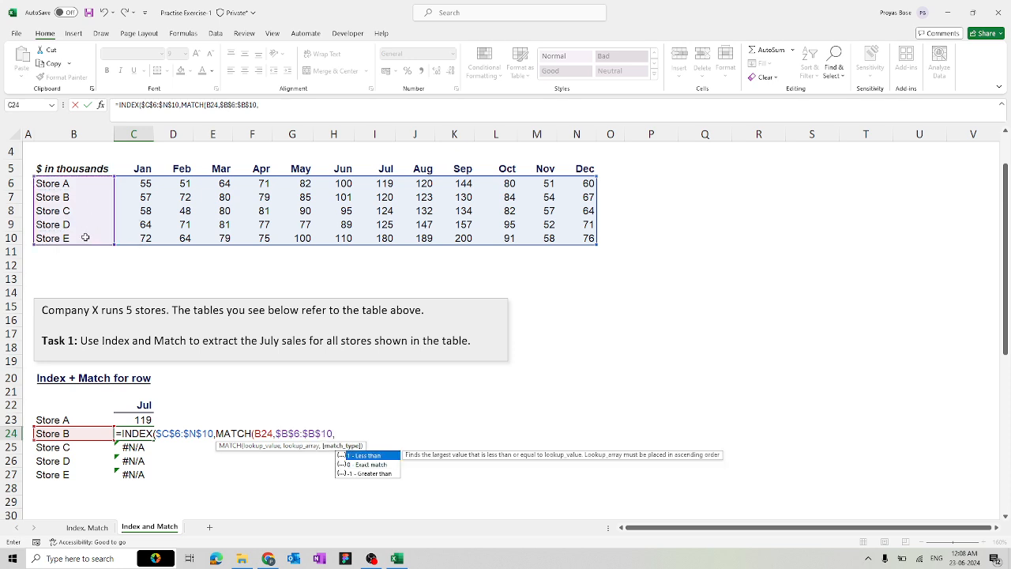
pyautogui.write('0')
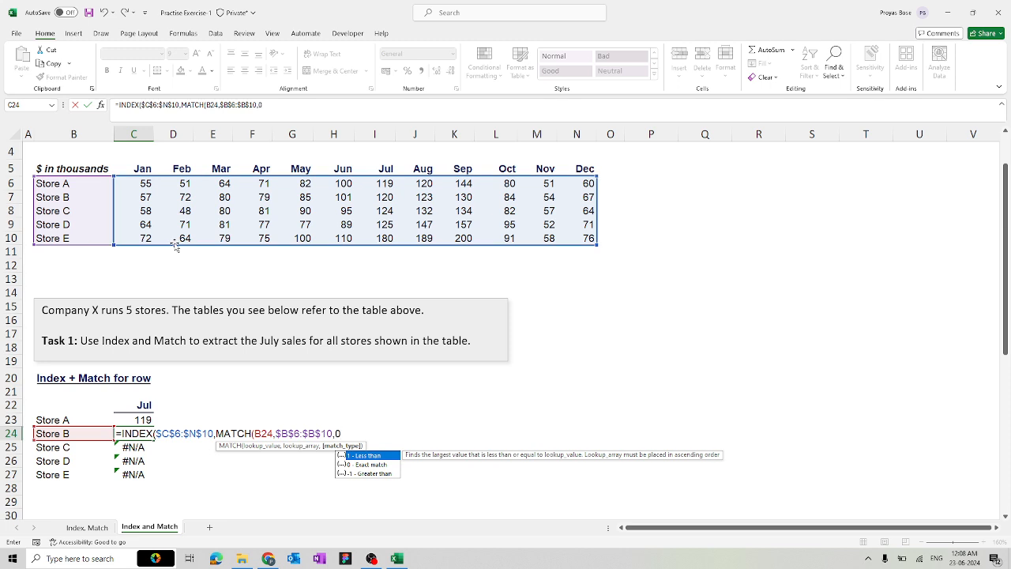
pyautogui.write(')')
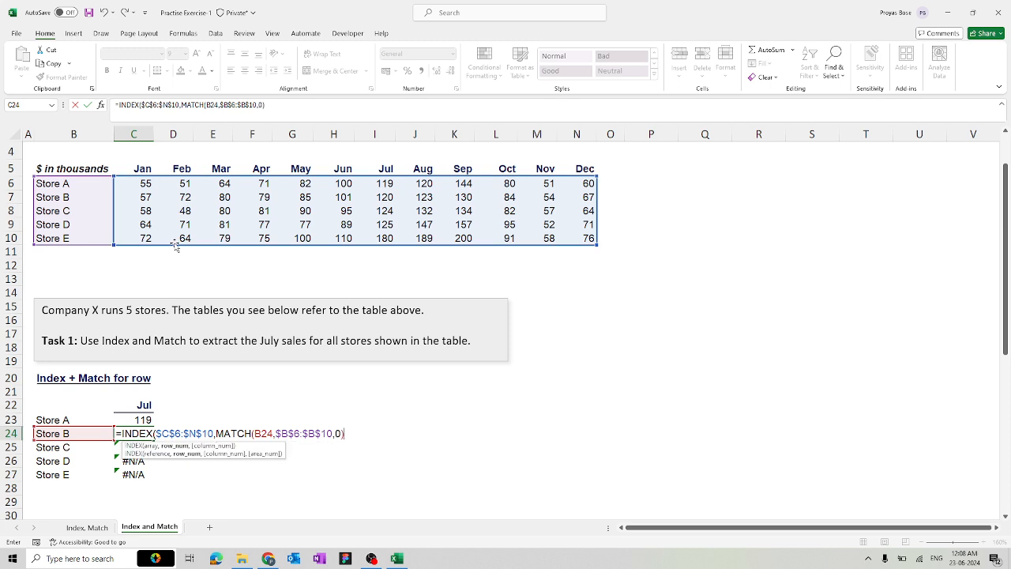
pyautogui.write(',mat')
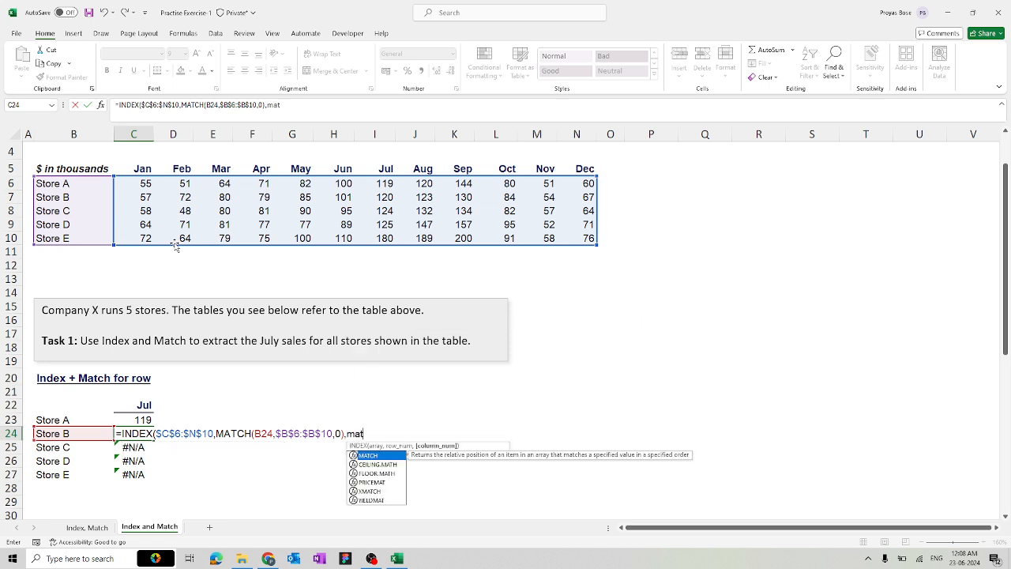
pyautogui.press('Tab')
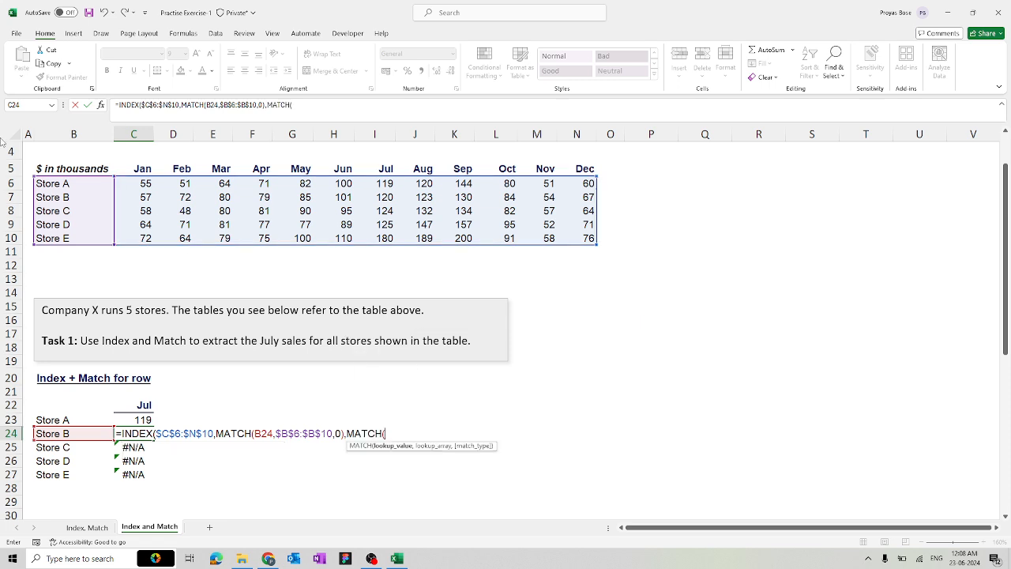
pyautogui.click(121, 407)
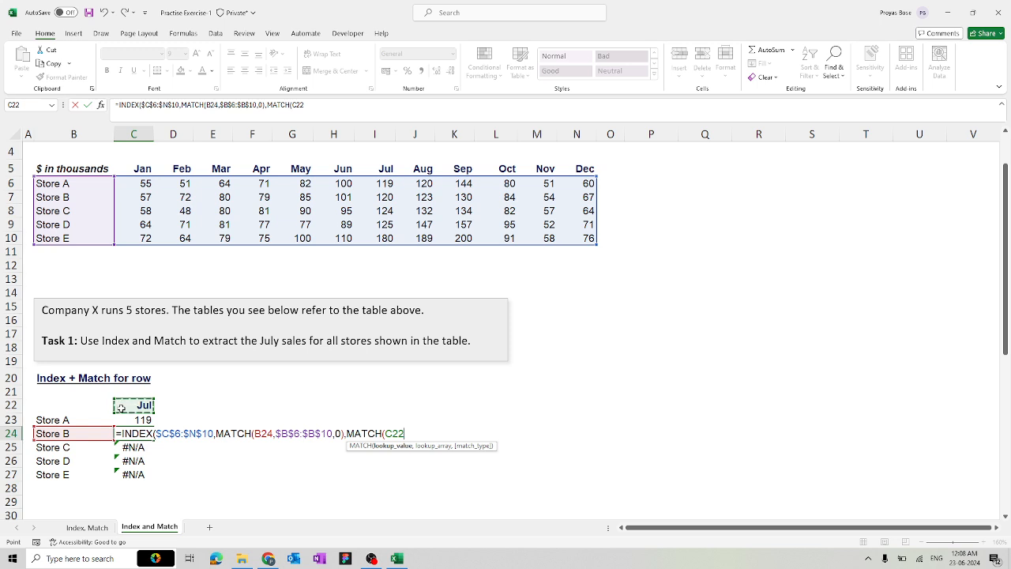
pyautogui.write(',')
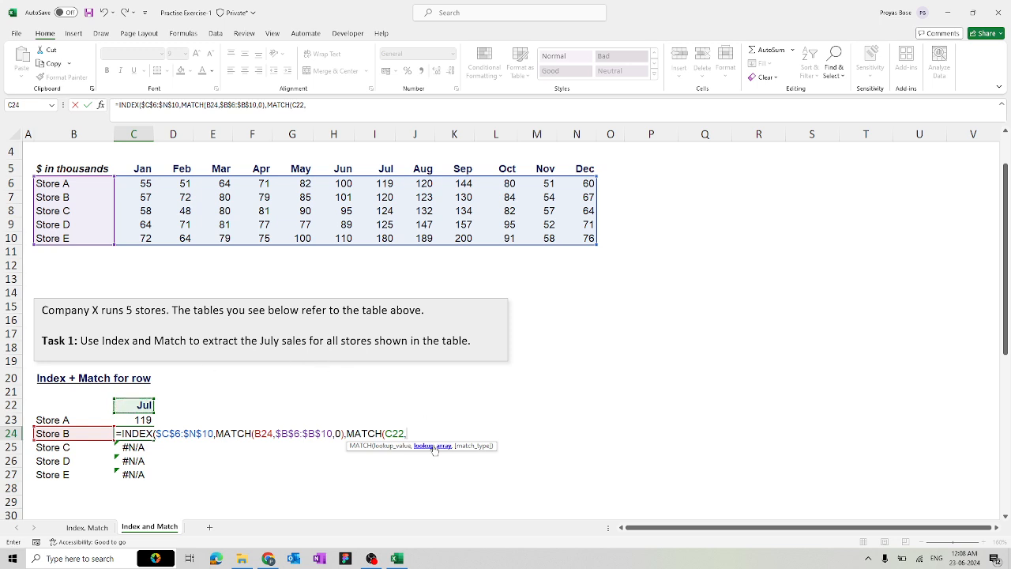
pyautogui.moveTo(118, 169); pyautogui.dragTo(577, 170)
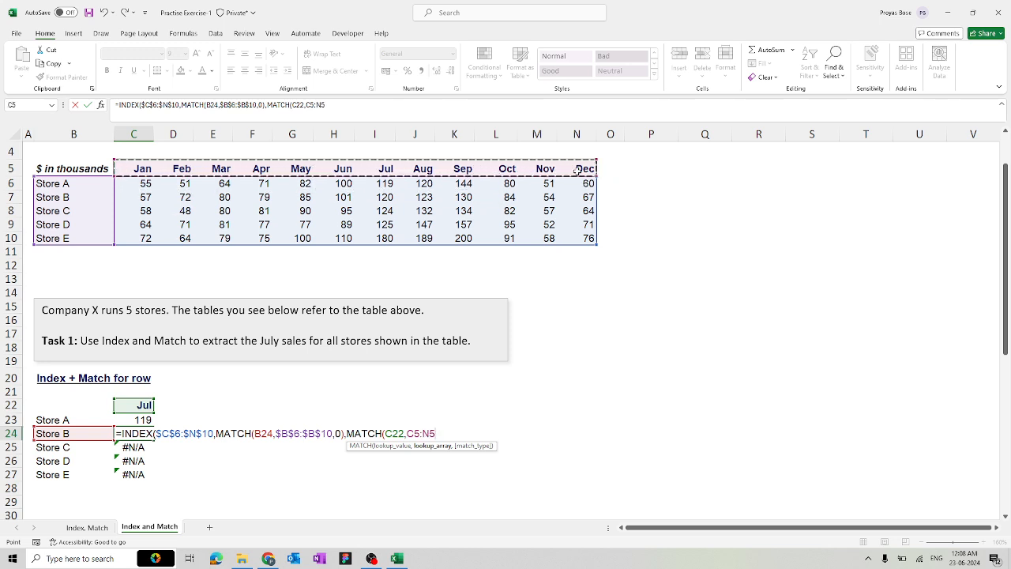
pyautogui.press('F4')
pyautogui.write(',')
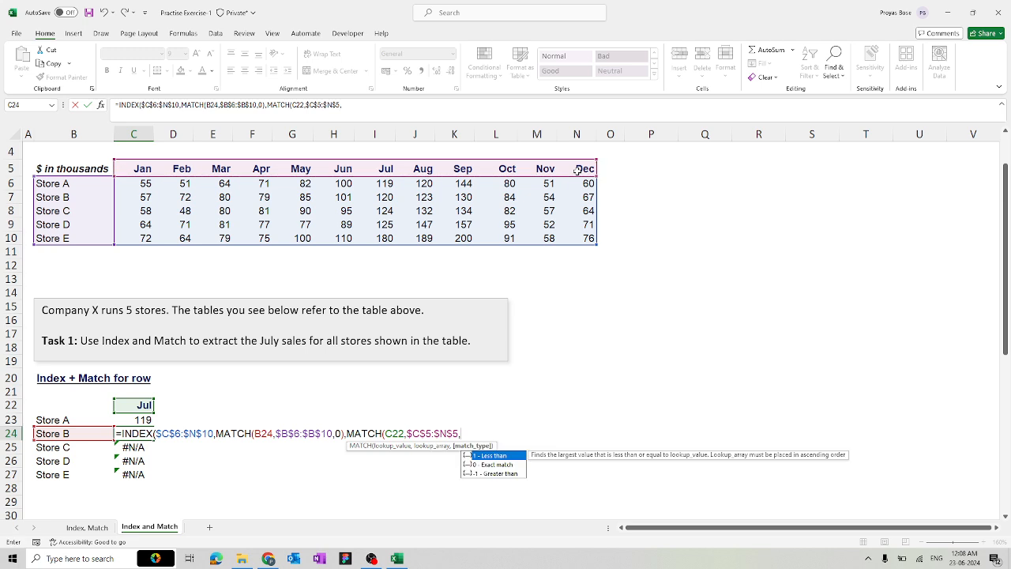
pyautogui.write('0)')
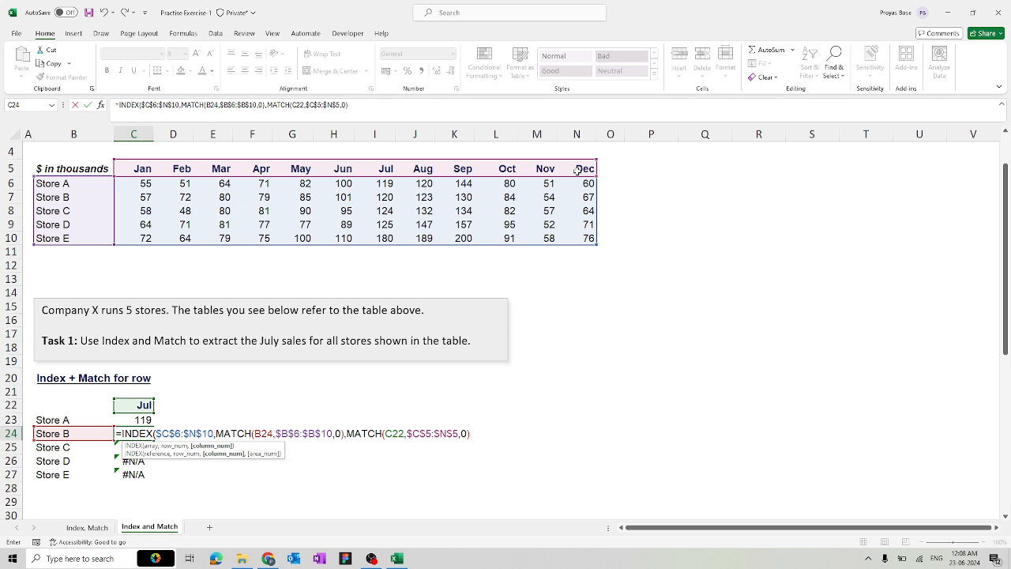
# Commit Store B's formula so C24 shows 120, review C25, then select C23
pyautogui.write(')')
pyautogui.press('Return')
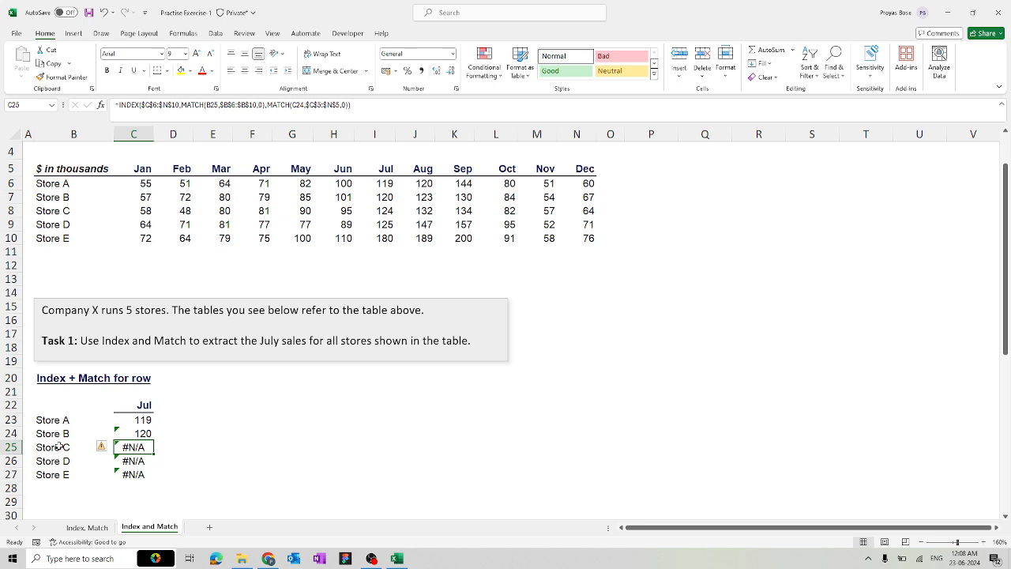
pyautogui.click(299, 105)
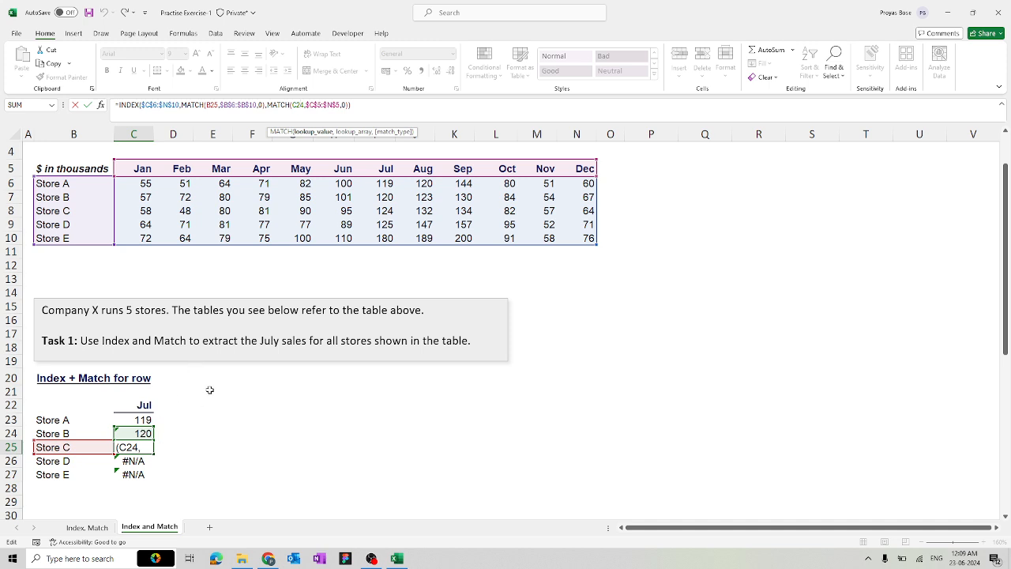
pyautogui.click(239, 404)
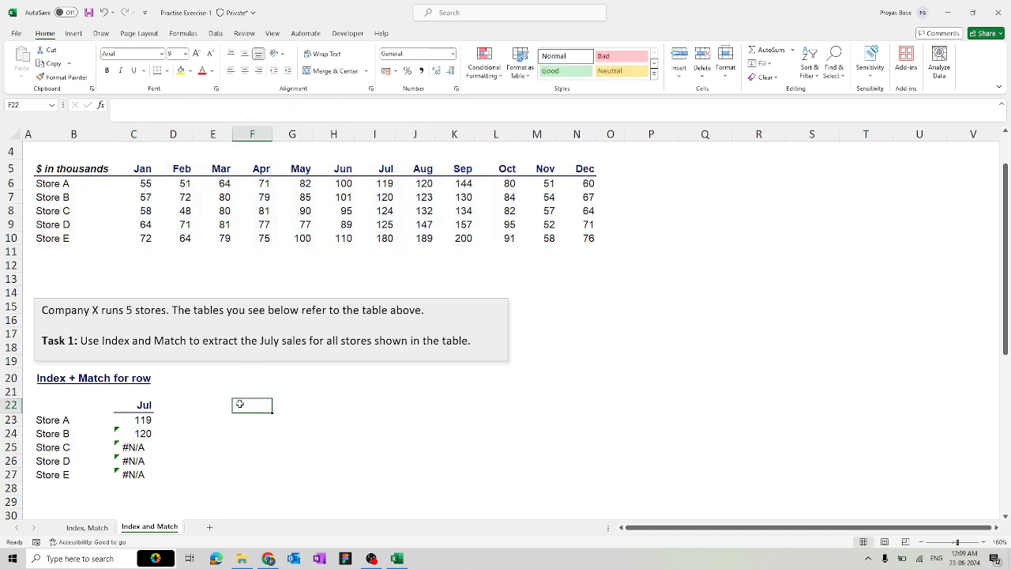
pyautogui.click(146, 423)
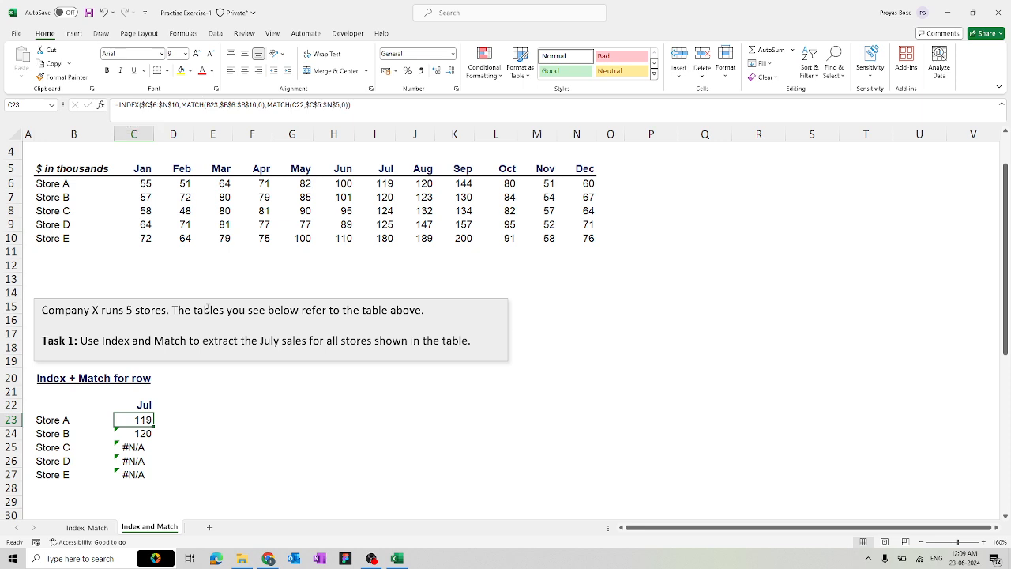
# Clear C23 and enter =INDEX($C$6:$N$10 with MATCH(B23,$B$6:$B$10,0) for Store A's row
pyautogui.press('Delete')
pyautogui.write('=index')
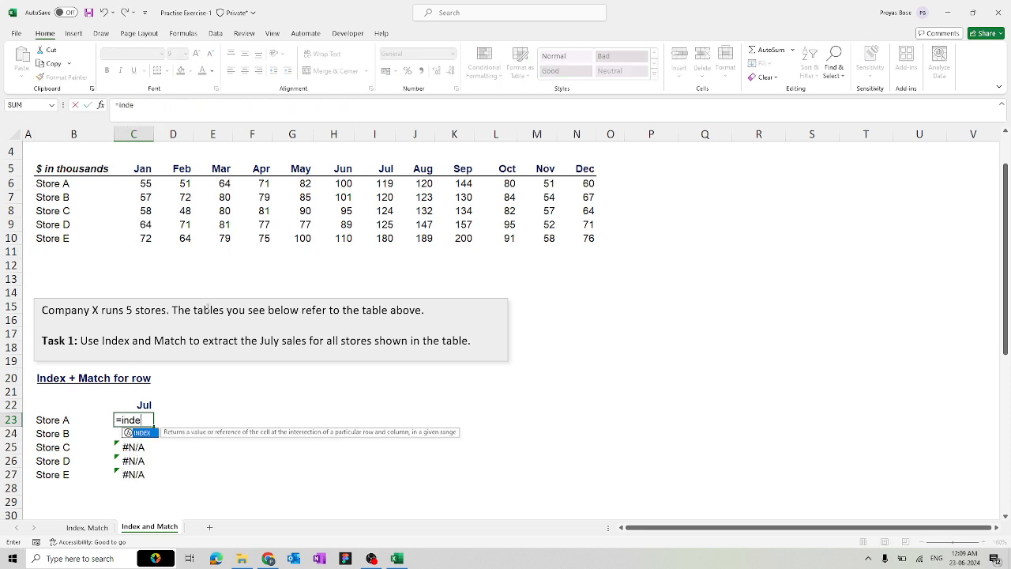
pyautogui.press('Tab')
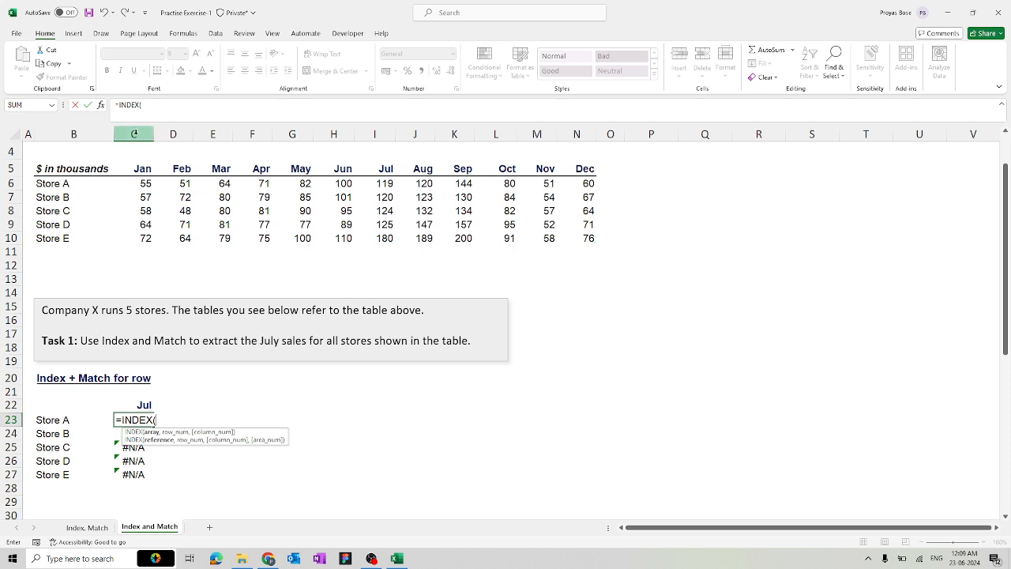
pyautogui.click(143, 184)
pyautogui.moveTo(242, 215); pyautogui.dragTo(577, 236)
pyautogui.press('F4')
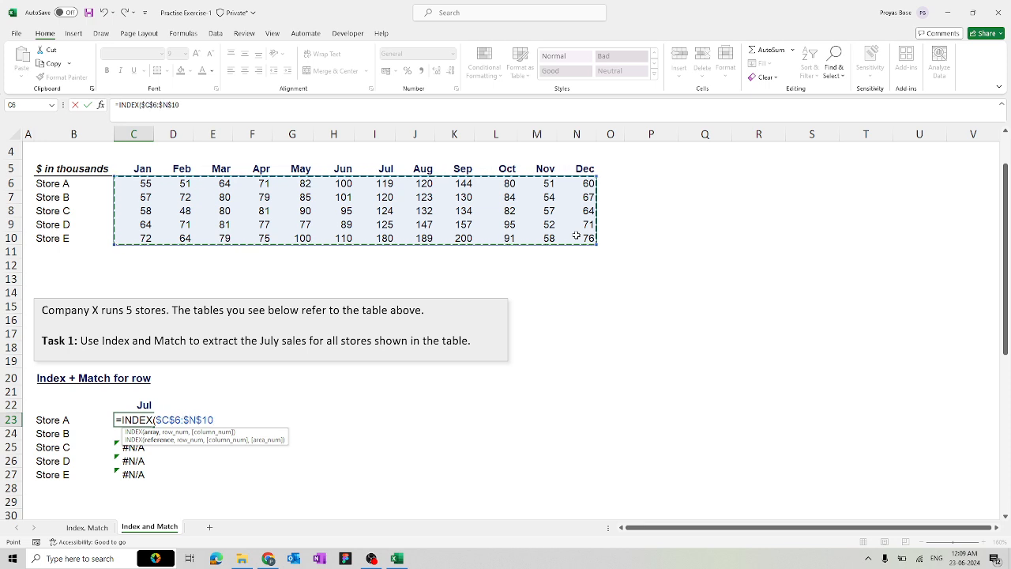
pyautogui.write(',')
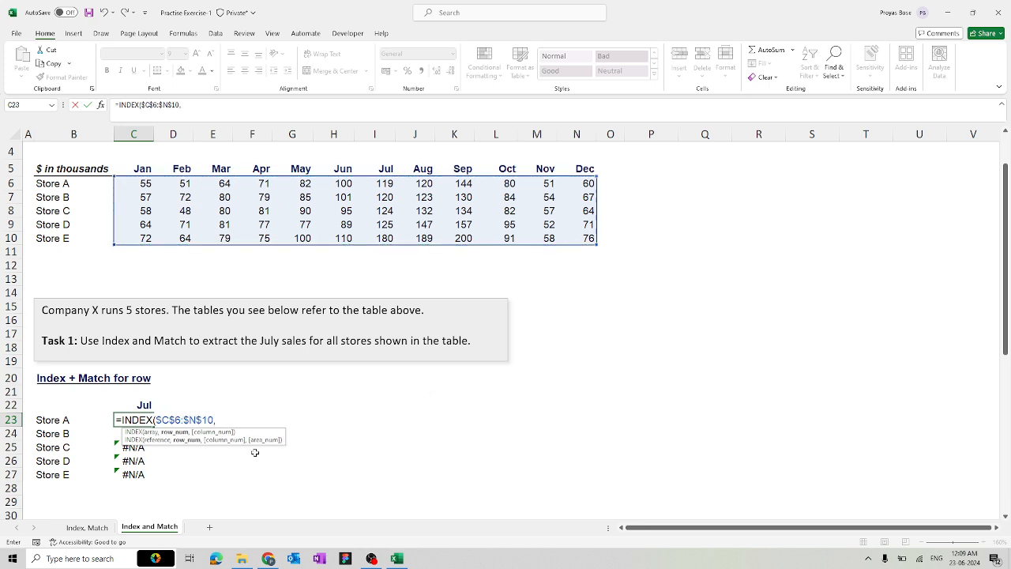
pyautogui.write('matc')
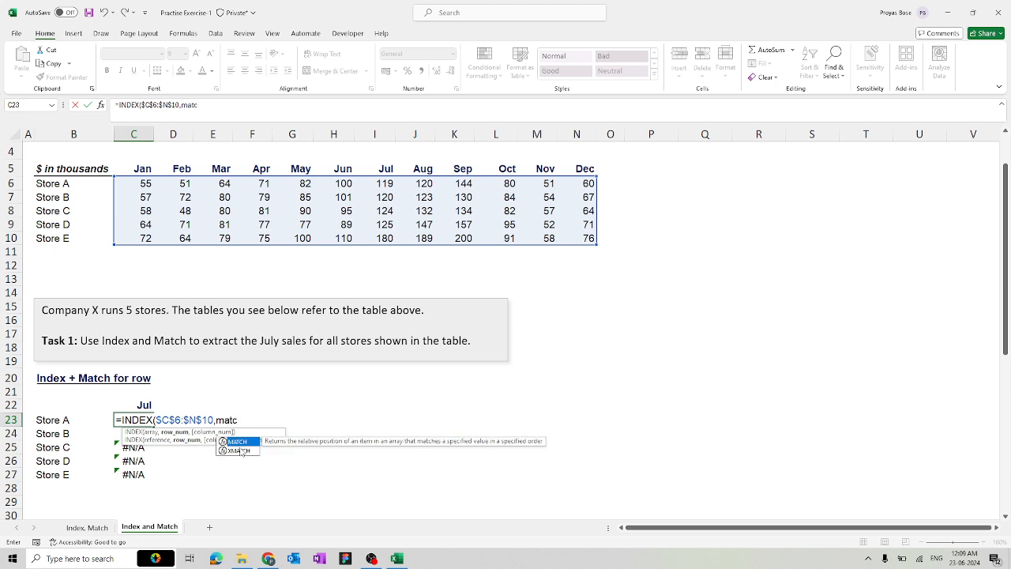
pyautogui.press('Tab')
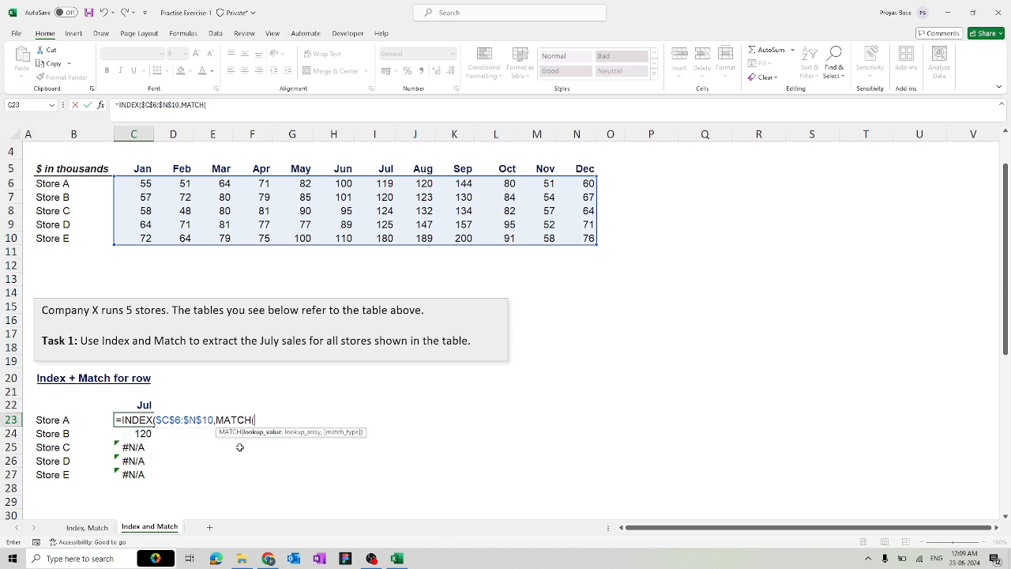
pyautogui.click(46, 419)
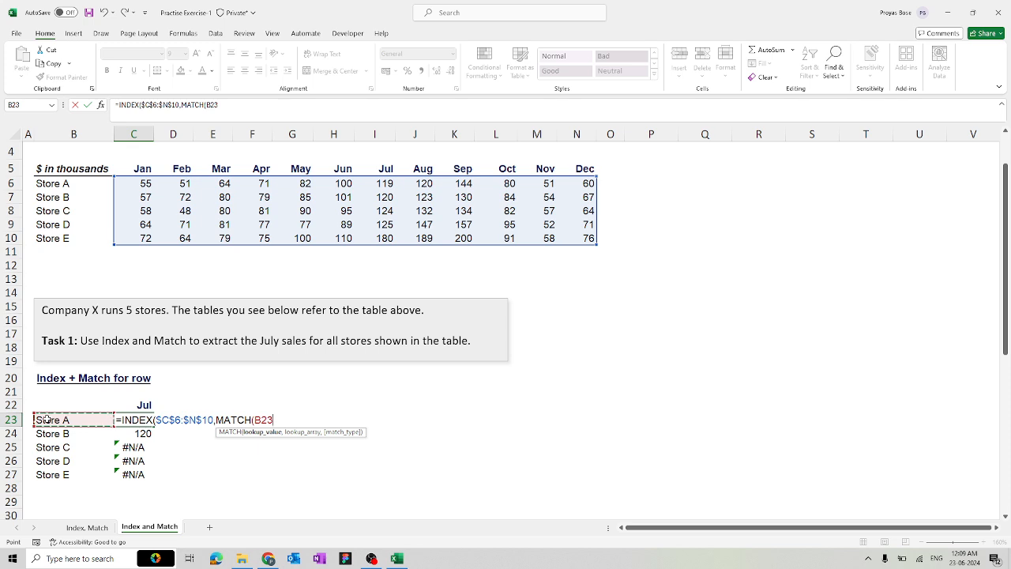
pyautogui.write(',')
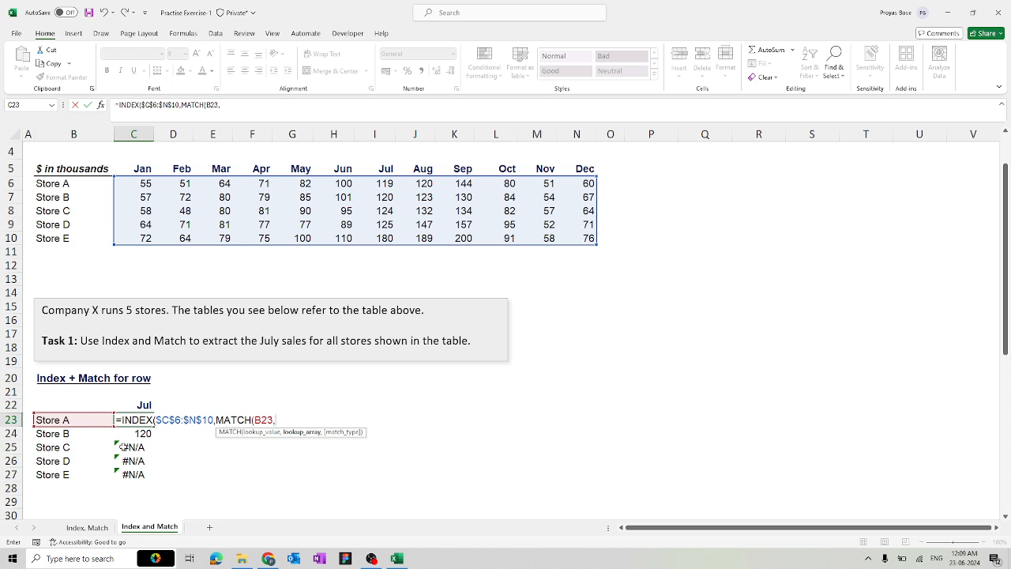
pyautogui.moveTo(82, 183); pyautogui.dragTo(78, 238)
pyautogui.press('F4')
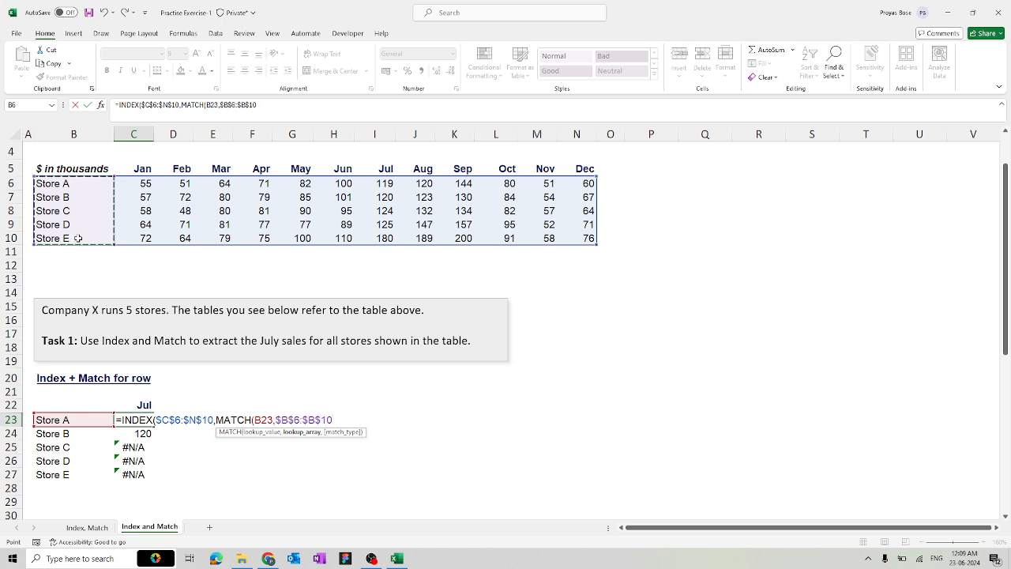
# Add MATCH($C$22,$C$5:$N$5,0) for the Jul column and commit, returning 119
pyautogui.write(',')
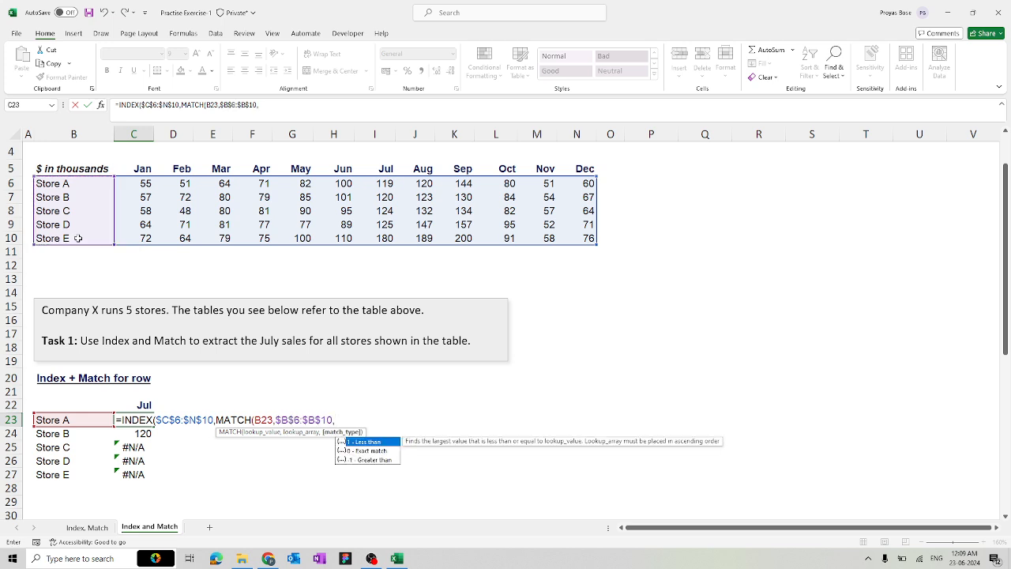
pyautogui.write('0)')
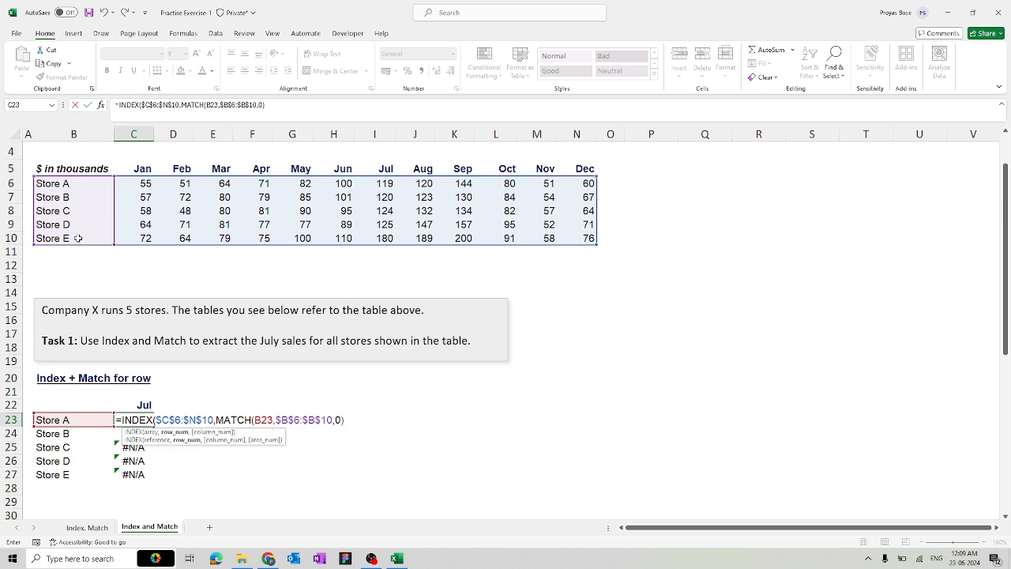
pyautogui.write(',')
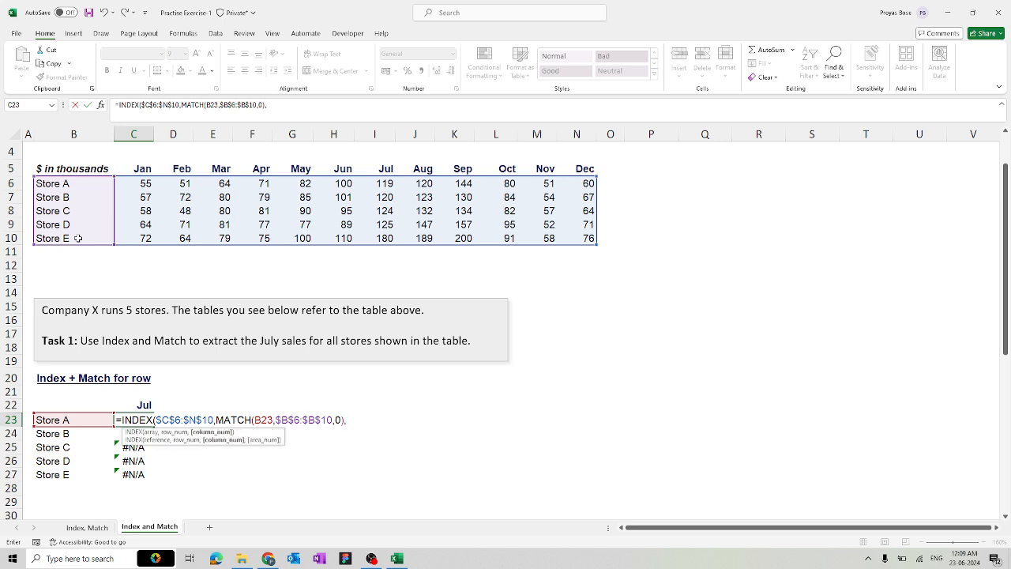
pyautogui.write('mat')
pyautogui.press('Tab')
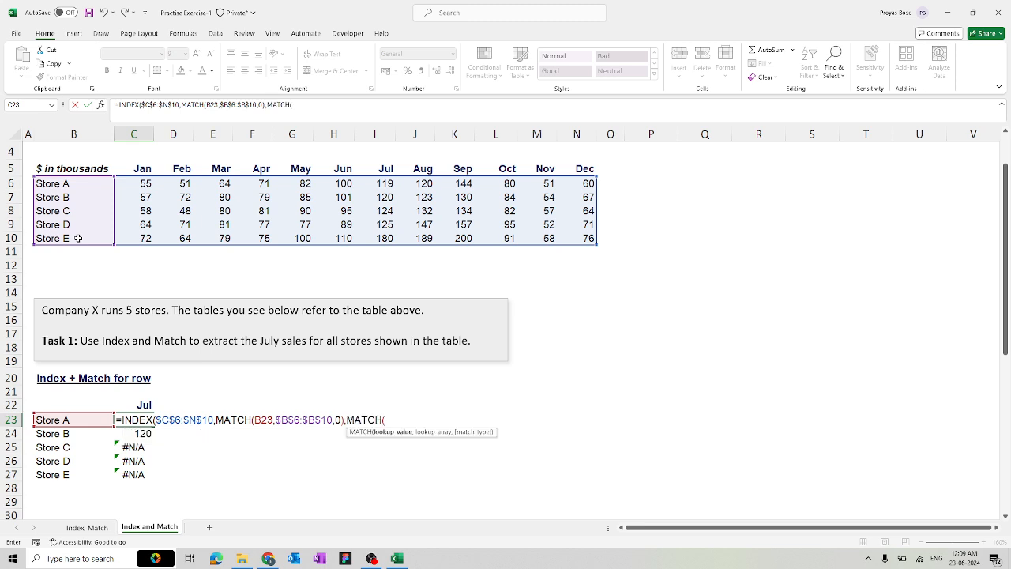
pyautogui.click(135, 405)
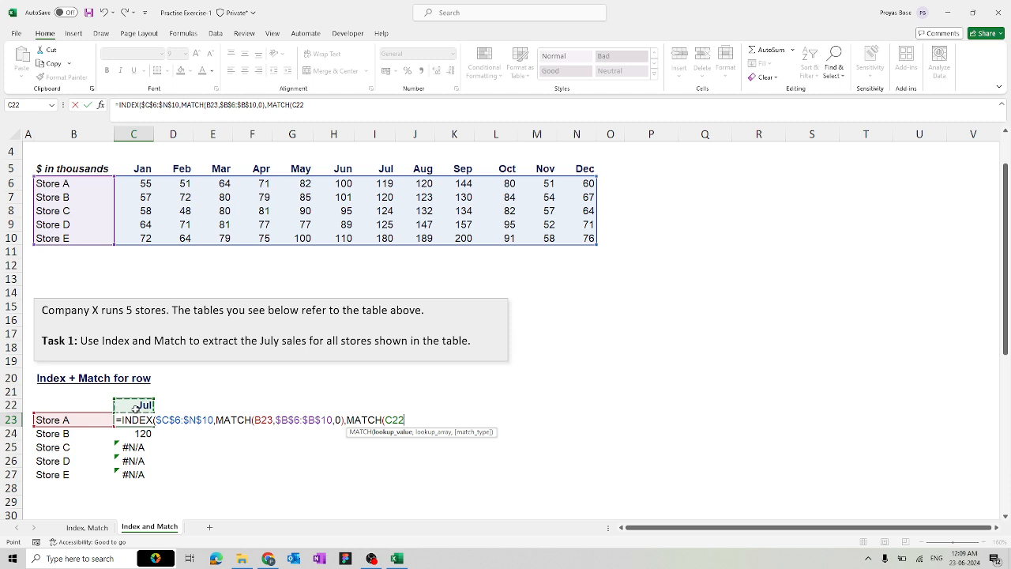
pyautogui.press('F4')
pyautogui.write(',')
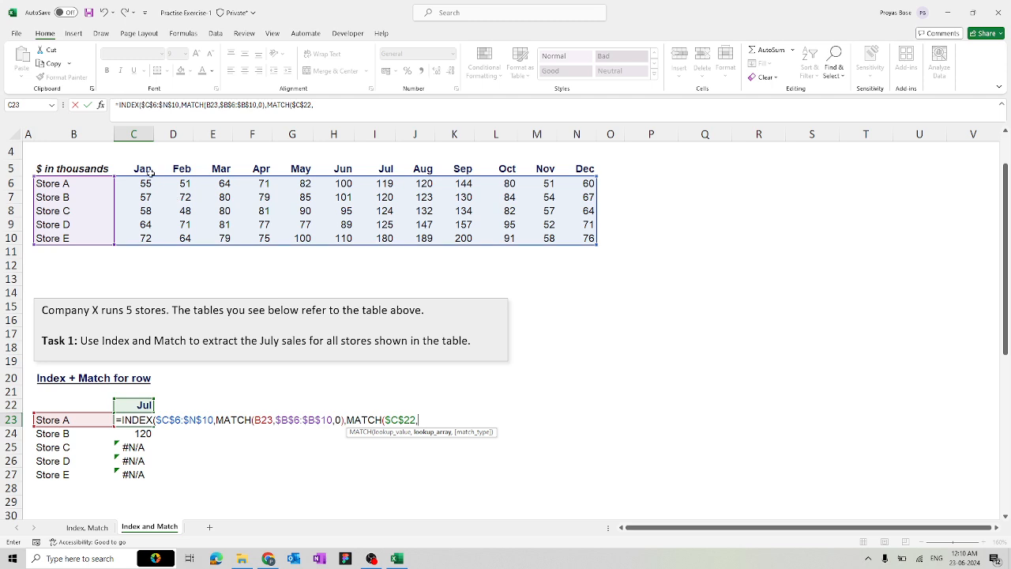
pyautogui.moveTo(146, 169); pyautogui.dragTo(570, 169)
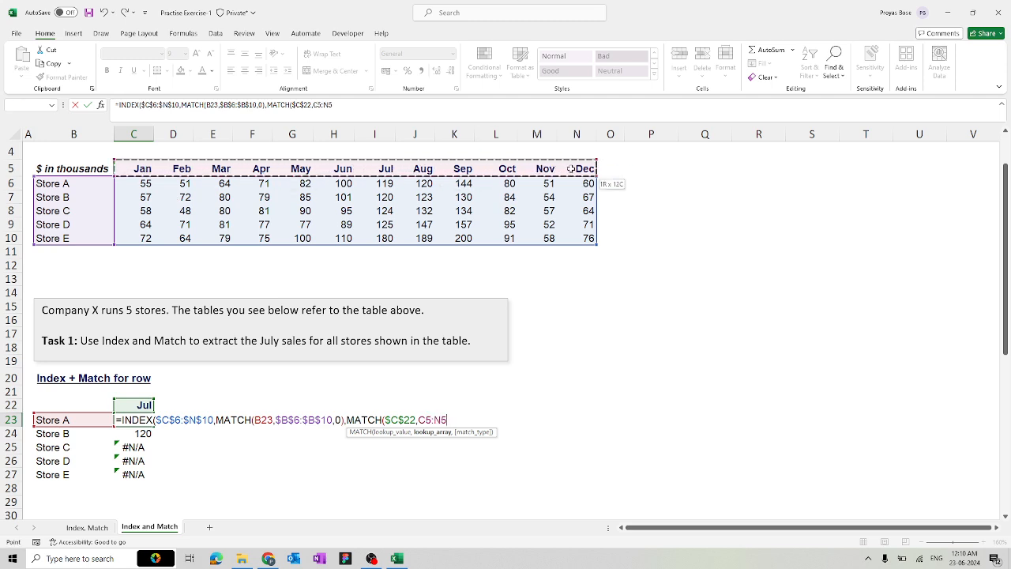
pyautogui.press('F4')
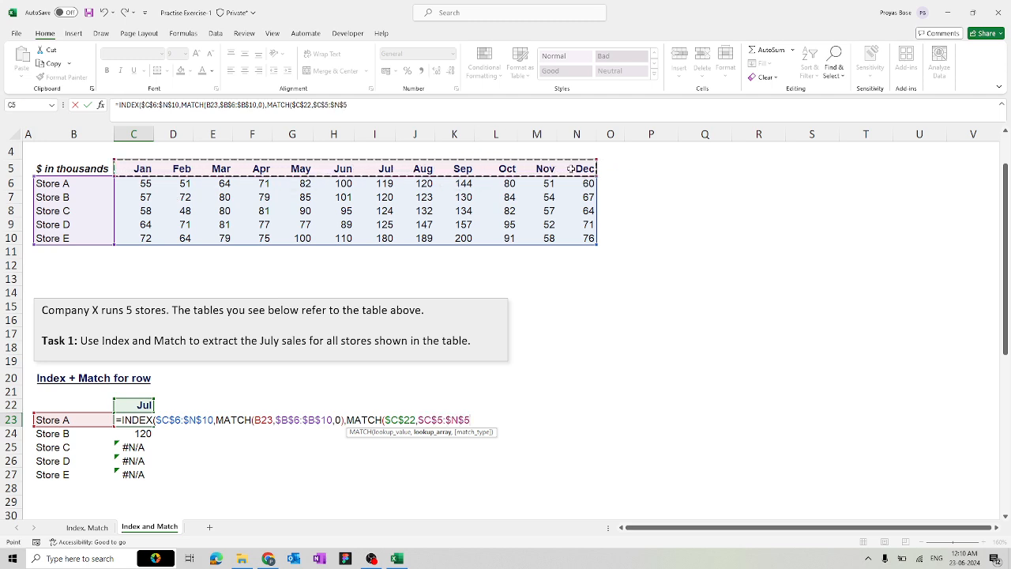
pyautogui.write(',0')
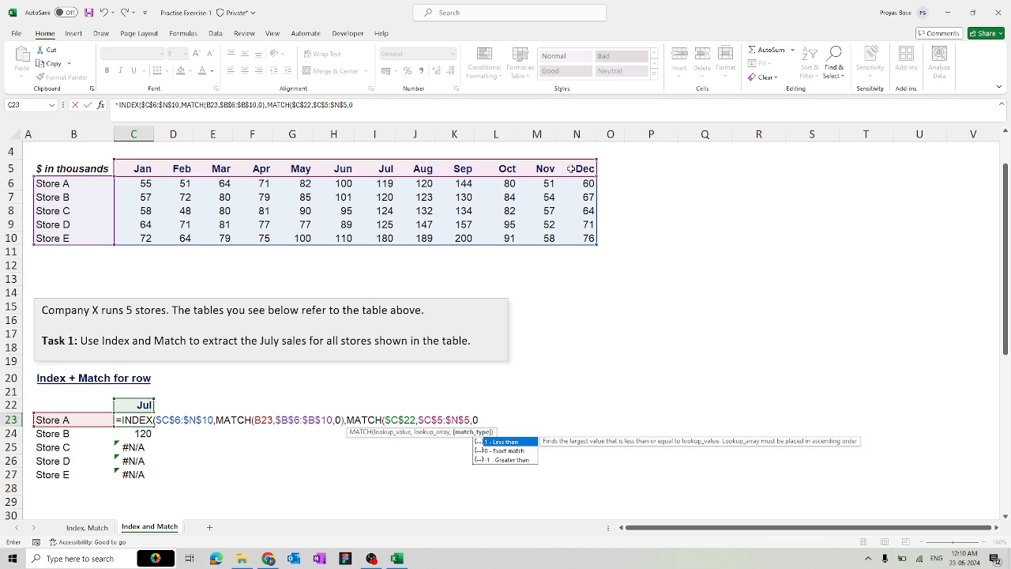
pyautogui.write('))')
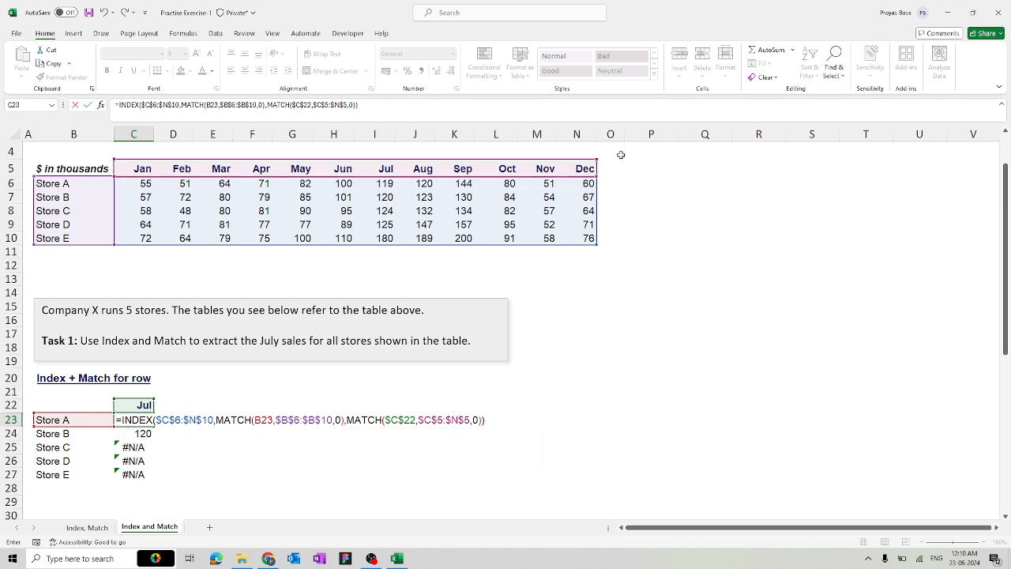
pyautogui.press('Return')
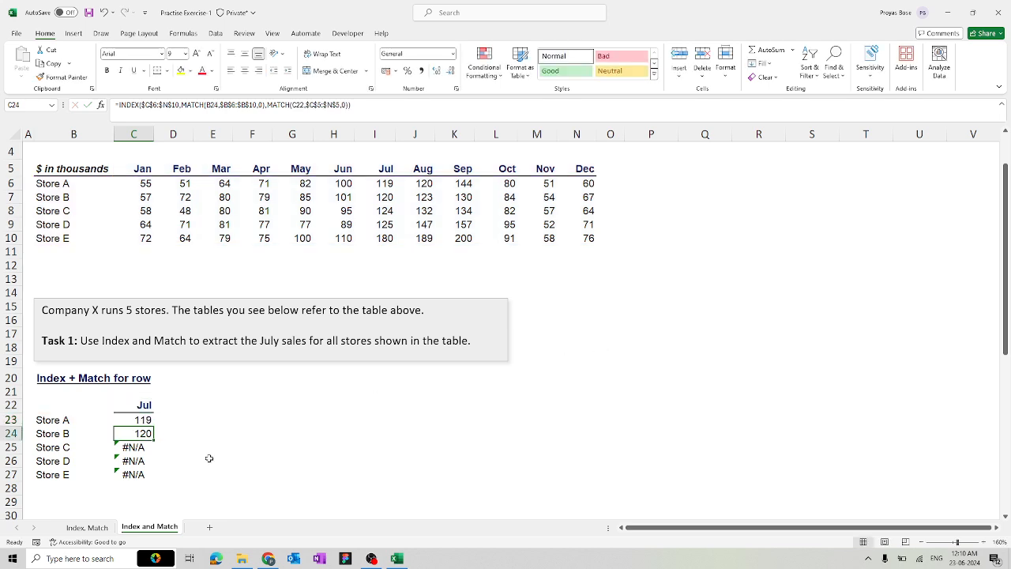
# Fill C23's formula to C27, giving 120, 124, 125 and 180, and review C22 and C23
pyautogui.click(142, 421)
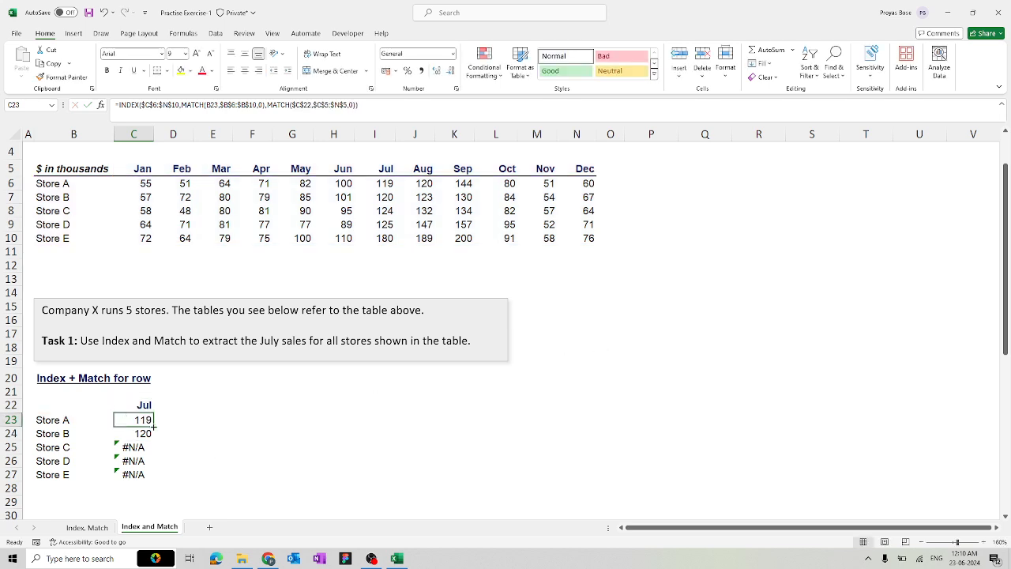
pyautogui.moveTo(154, 427); pyautogui.dragTo(146, 476)
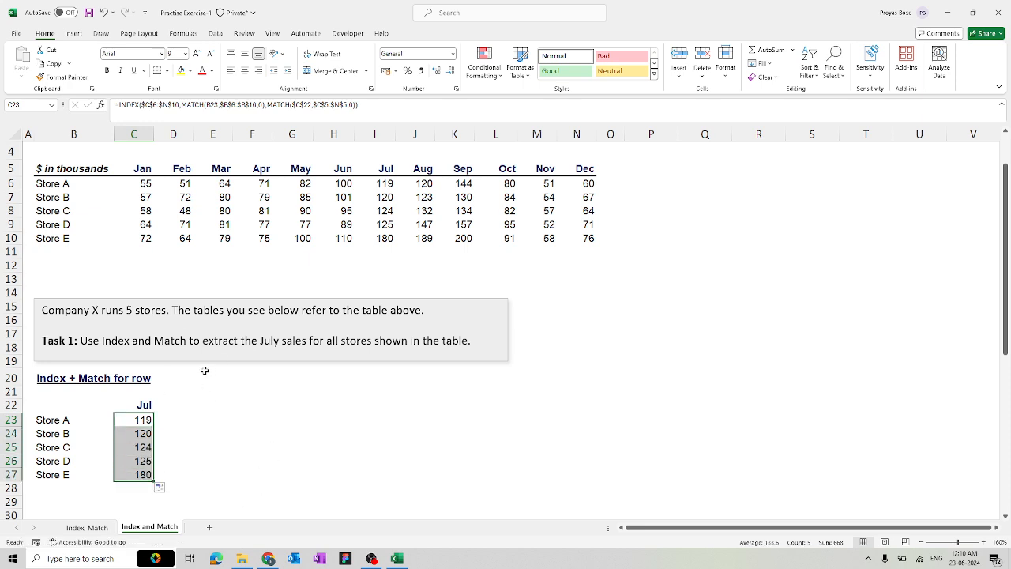
pyautogui.click(142, 403)
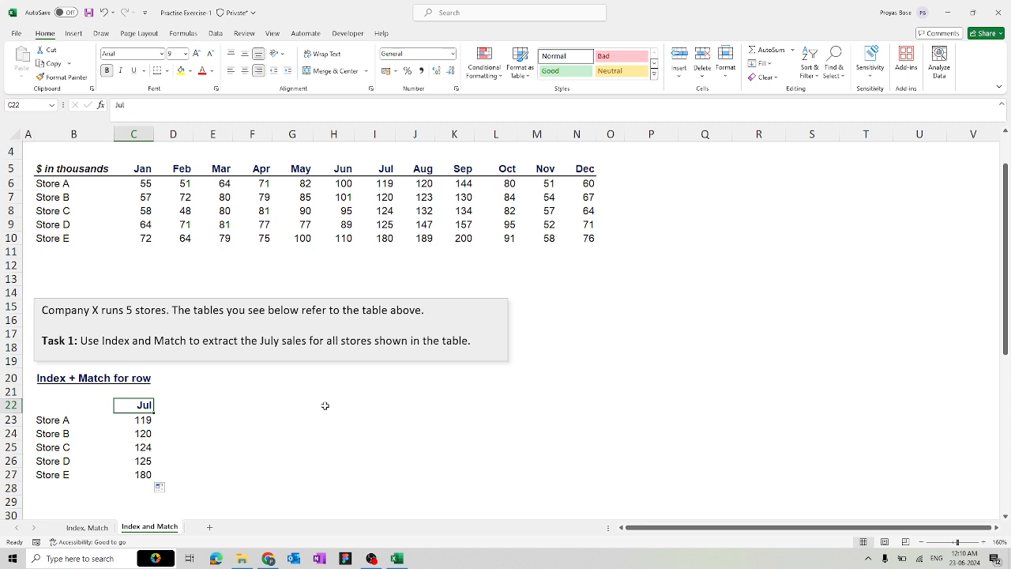
pyautogui.click(146, 419)
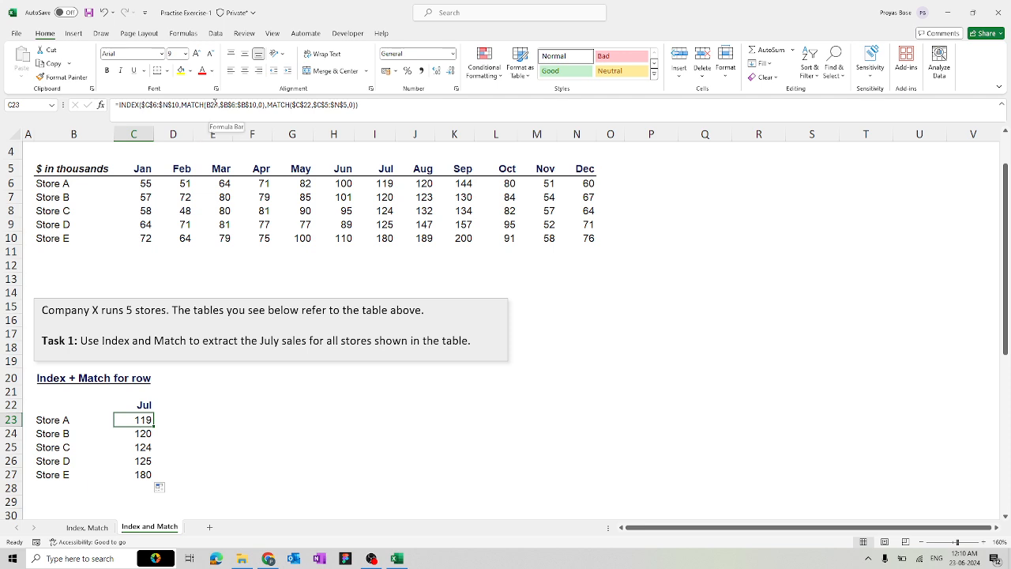
pyautogui.click(224, 444)
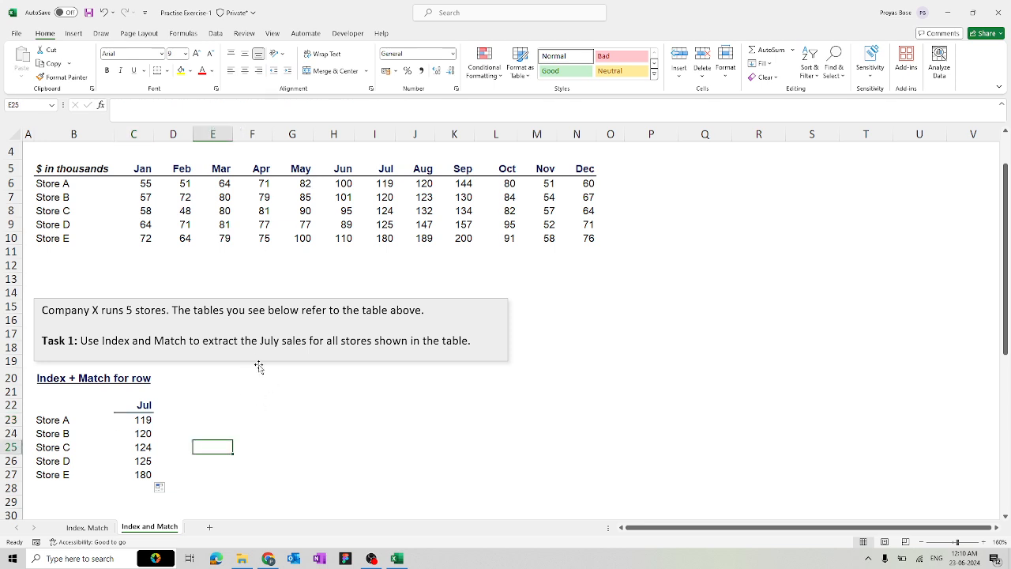